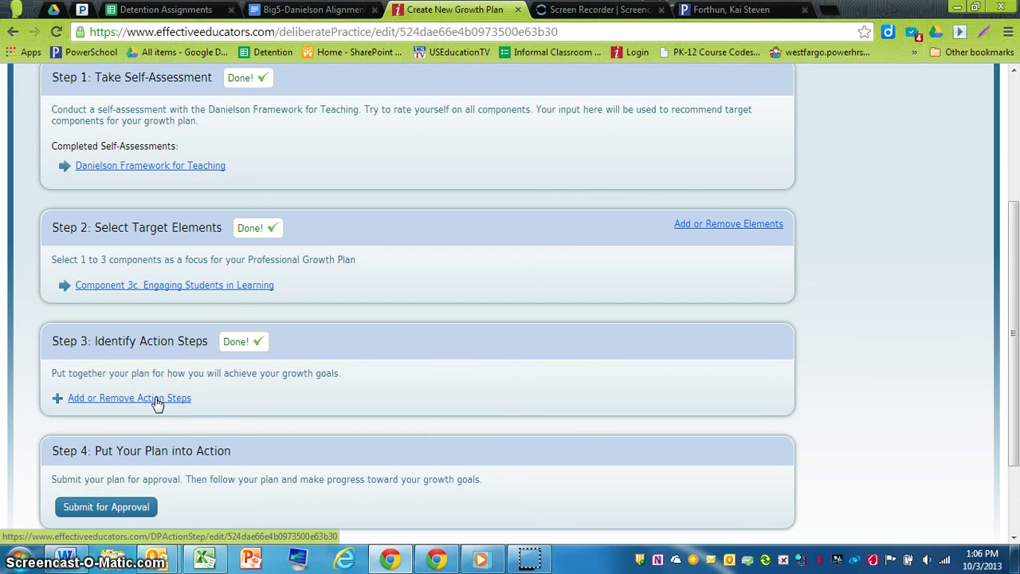
# - Open the growth plan's action steps for adding or removing and look through the existing ones
pyautogui.click(157, 399)
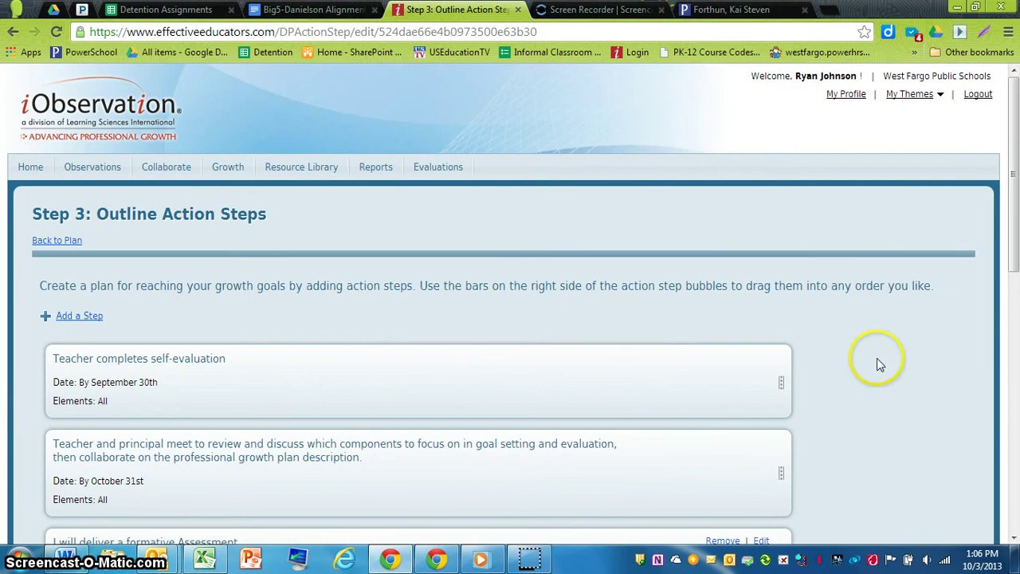
pyautogui.scroll(-3, 877, 363)
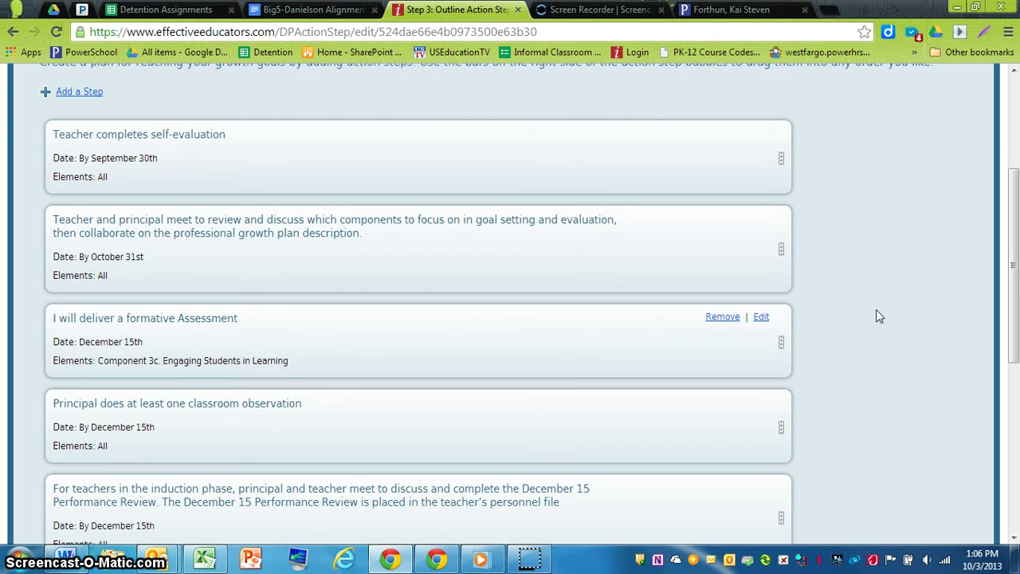
pyautogui.scroll(2, 876, 316)
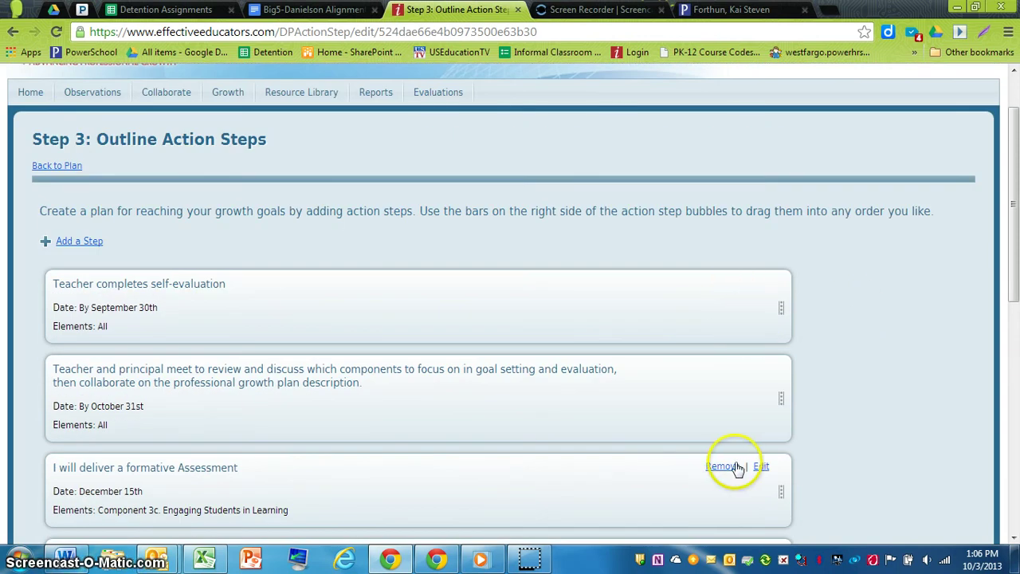
pyautogui.scroll(-1, 871, 343)
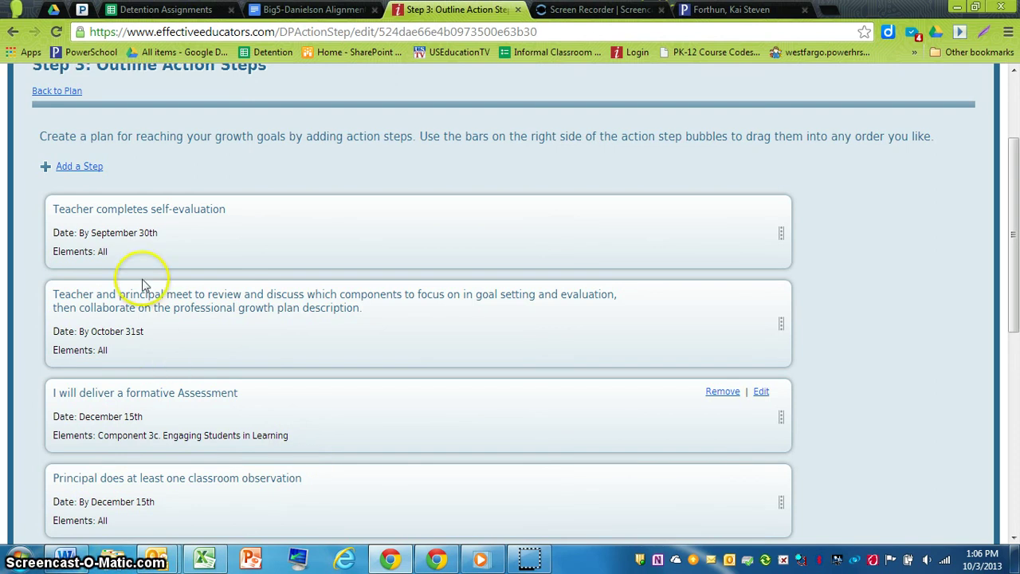
# - Start a new action step and fill its description from the "Conduct a Student Survey" idea
pyautogui.click(90, 168)
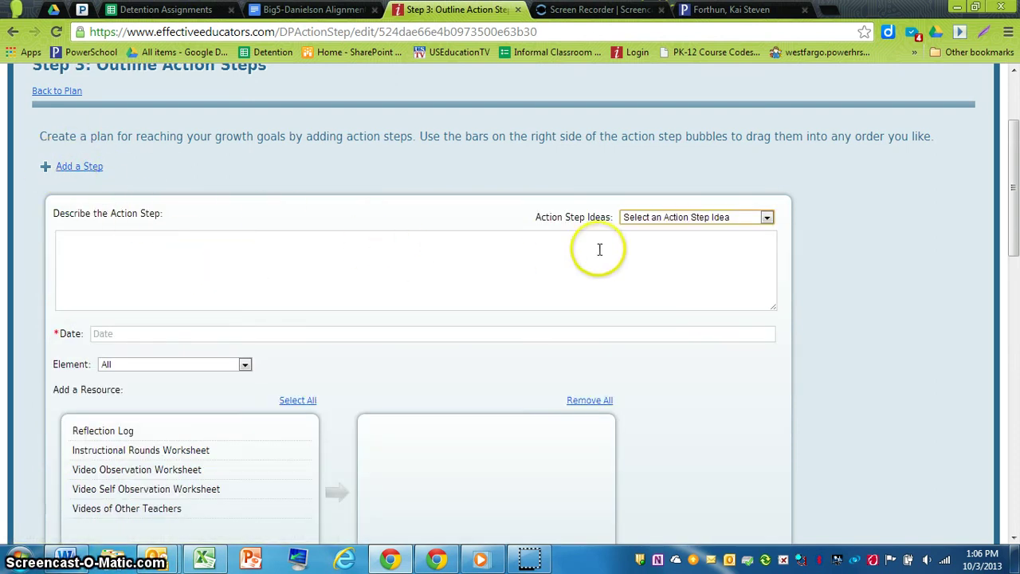
pyautogui.click(660, 243)
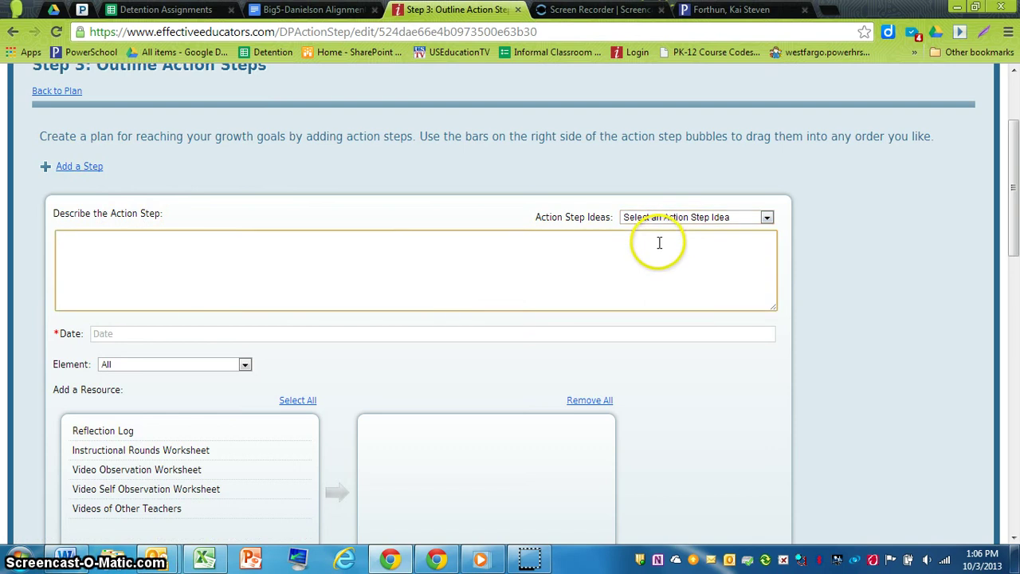
pyautogui.click(674, 219)
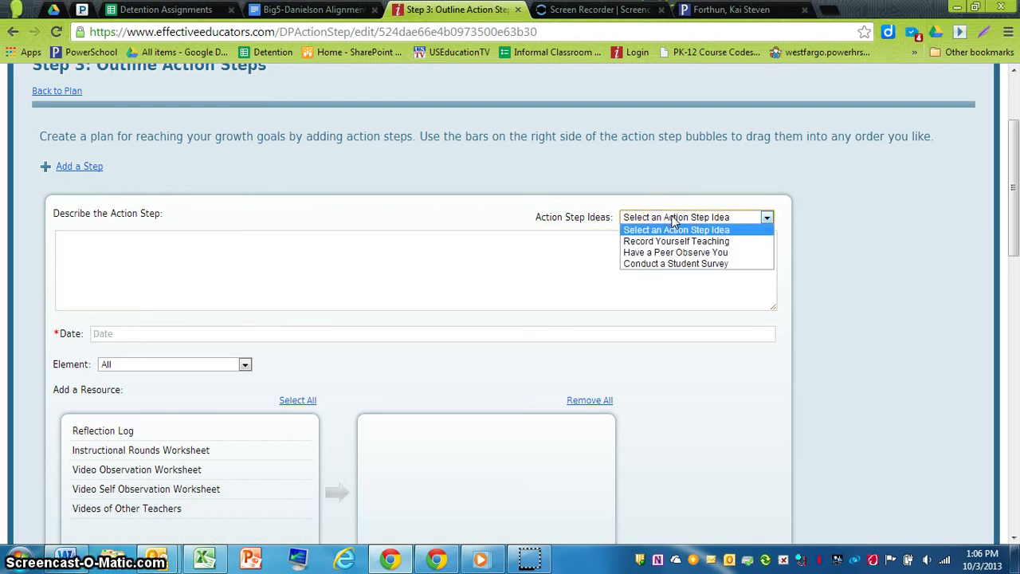
pyautogui.click(674, 221)
pyautogui.click(619, 248)
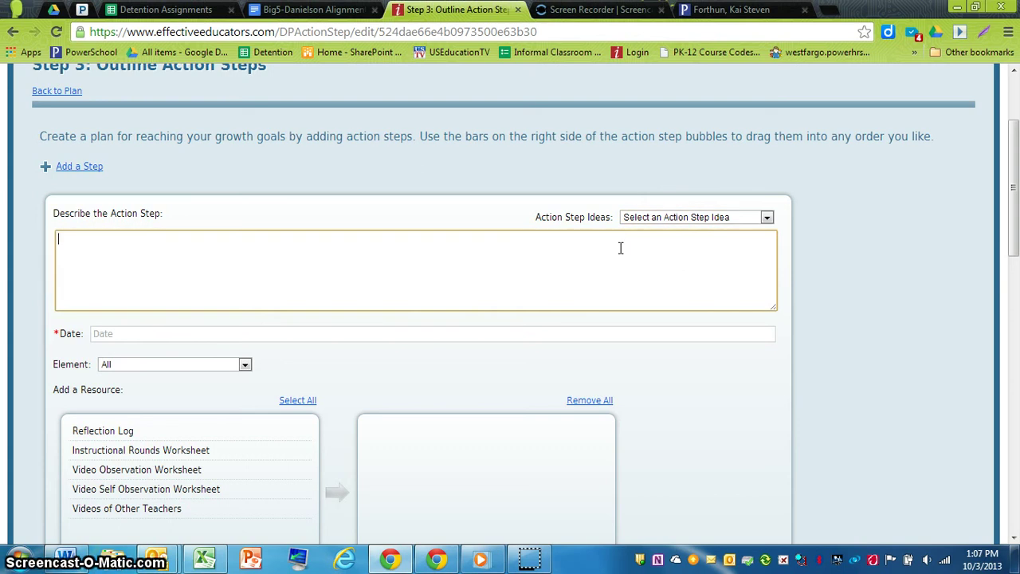
pyautogui.click(654, 217)
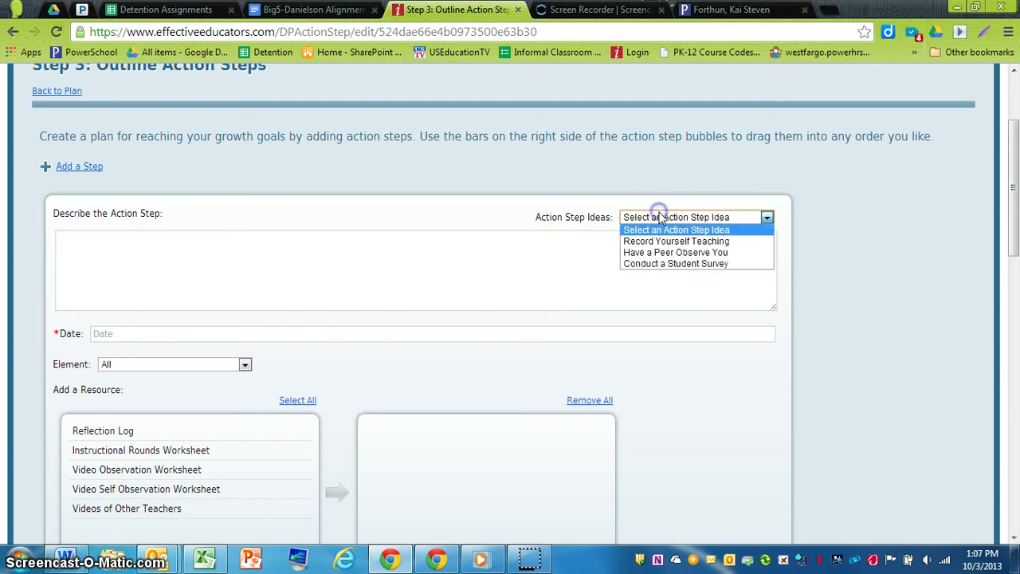
pyautogui.click(668, 265)
pyautogui.click(601, 252)
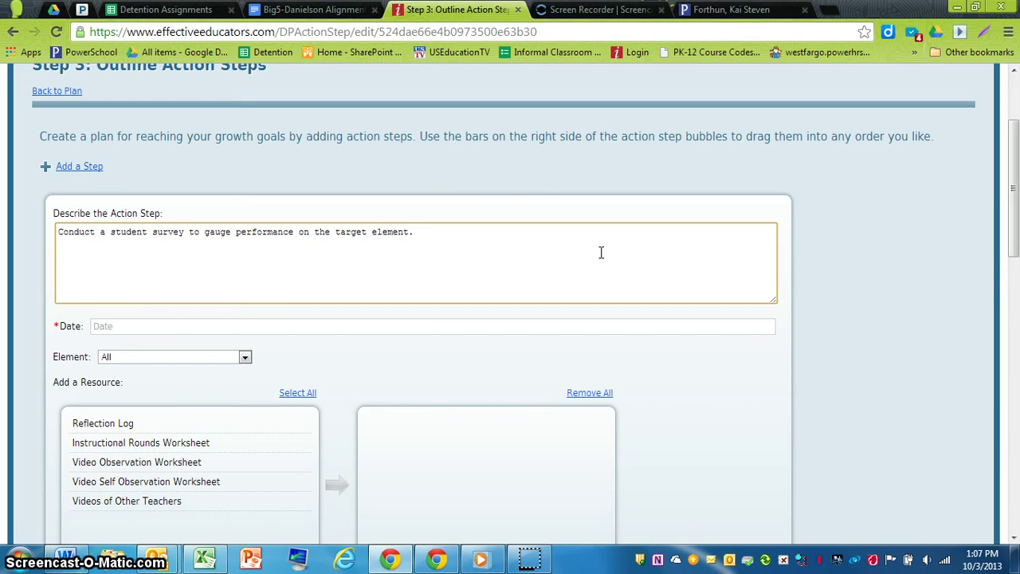
# - Set the new action step's date to "End of 1st Semester" and its element to Component 3c. Engaging Students in Learning
pyautogui.click(586, 325)
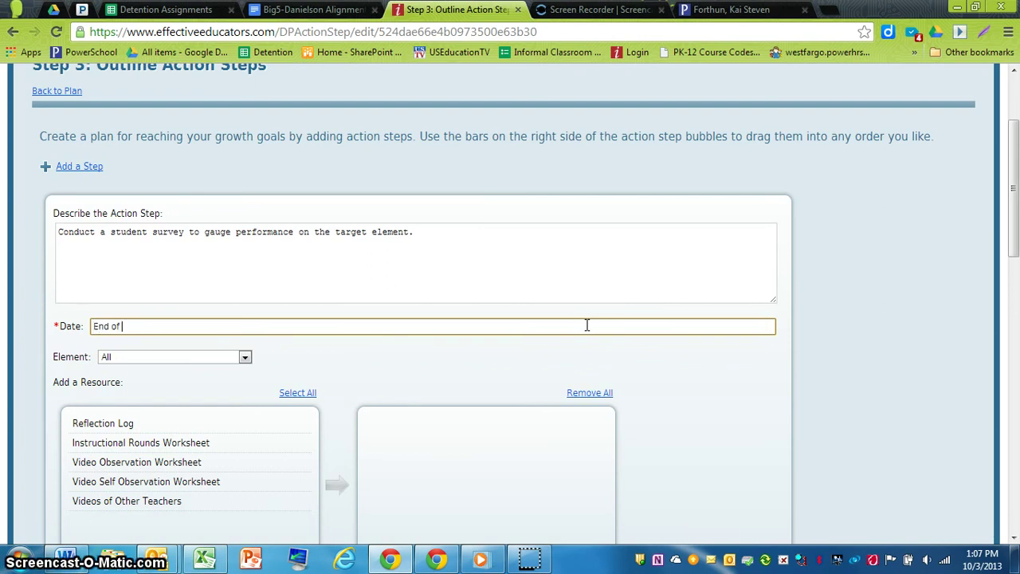
pyautogui.write('st Semester')
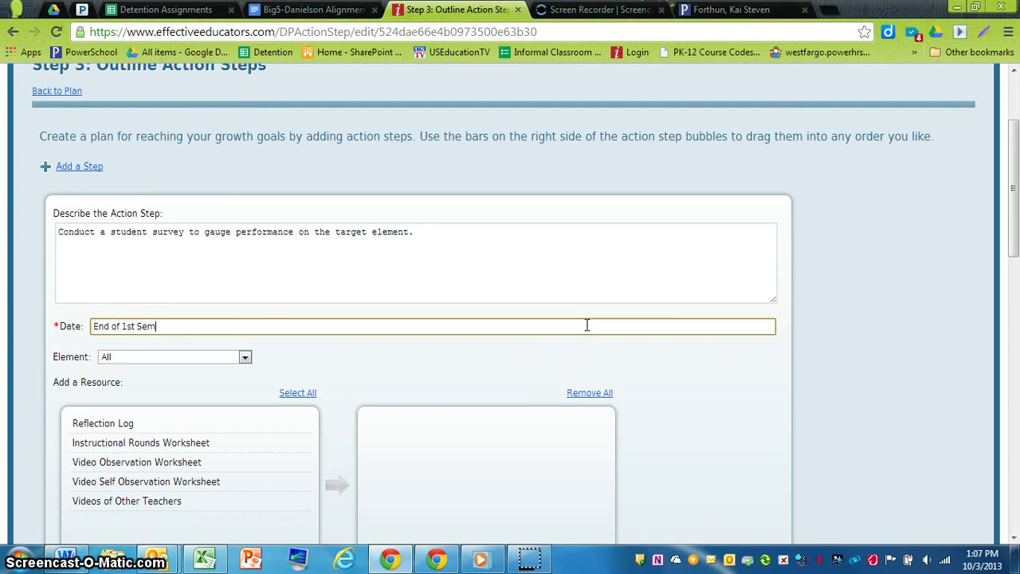
pyautogui.click(182, 357)
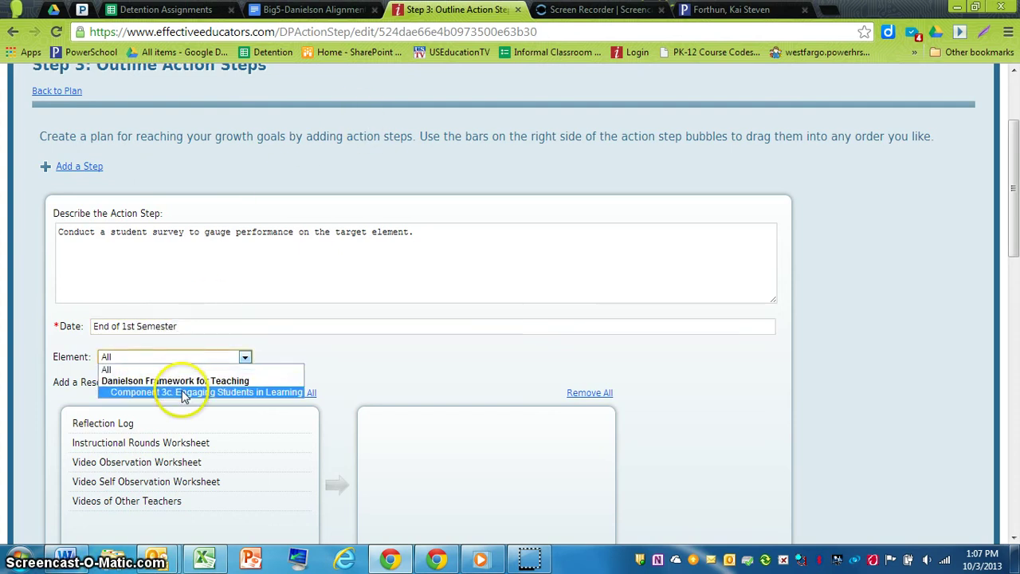
pyautogui.click(177, 392)
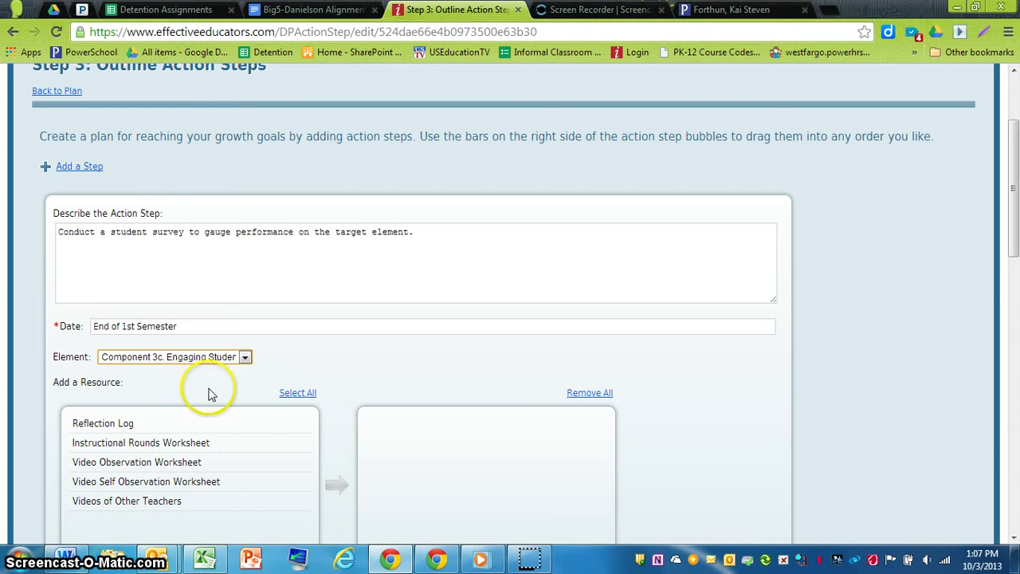
# - Look over the available resources and save the student survey action step without adding any
pyautogui.scroll(-1, 211, 392)
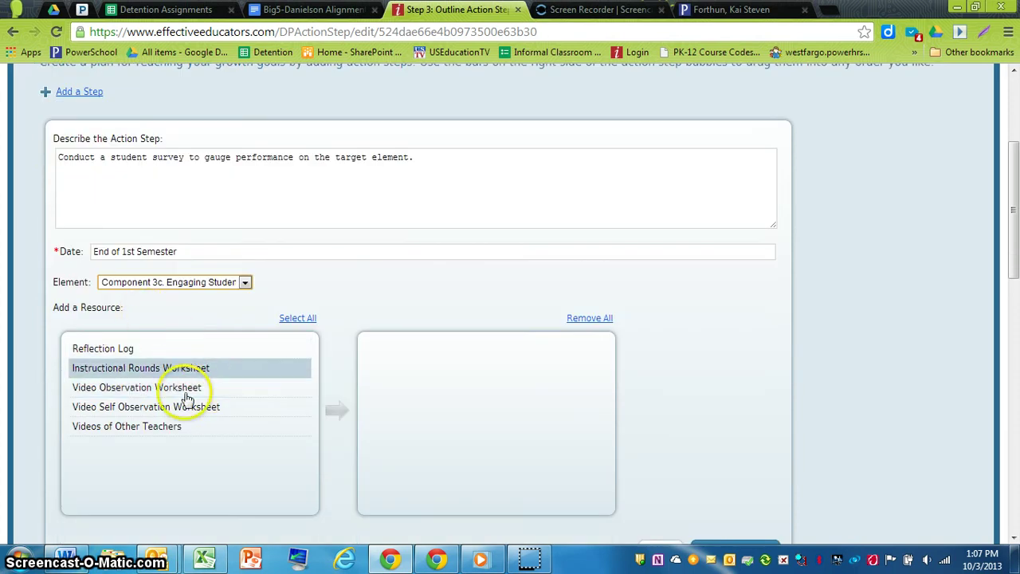
pyautogui.scroll(-1, 255, 461)
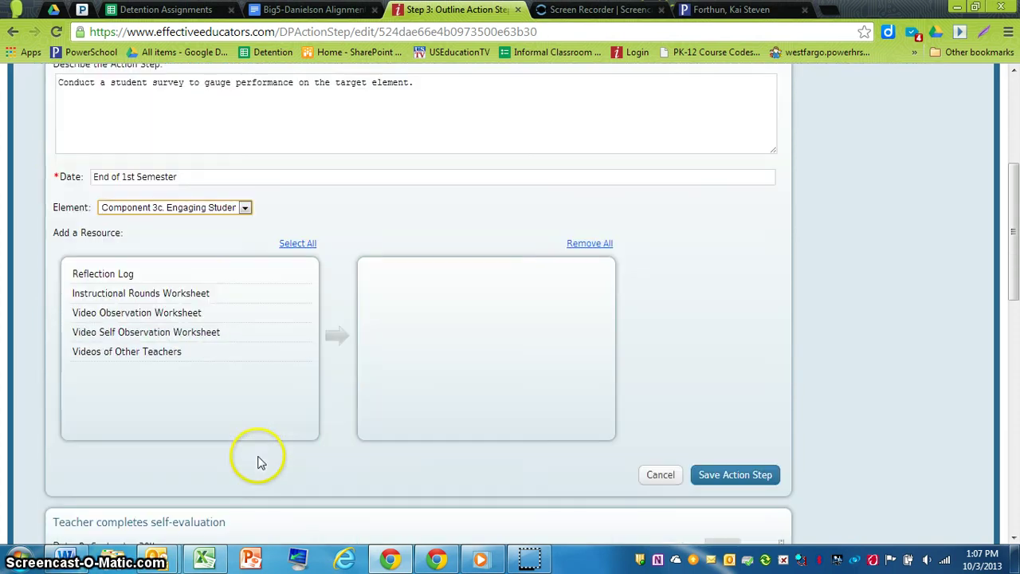
pyautogui.scroll(-1, 363, 453)
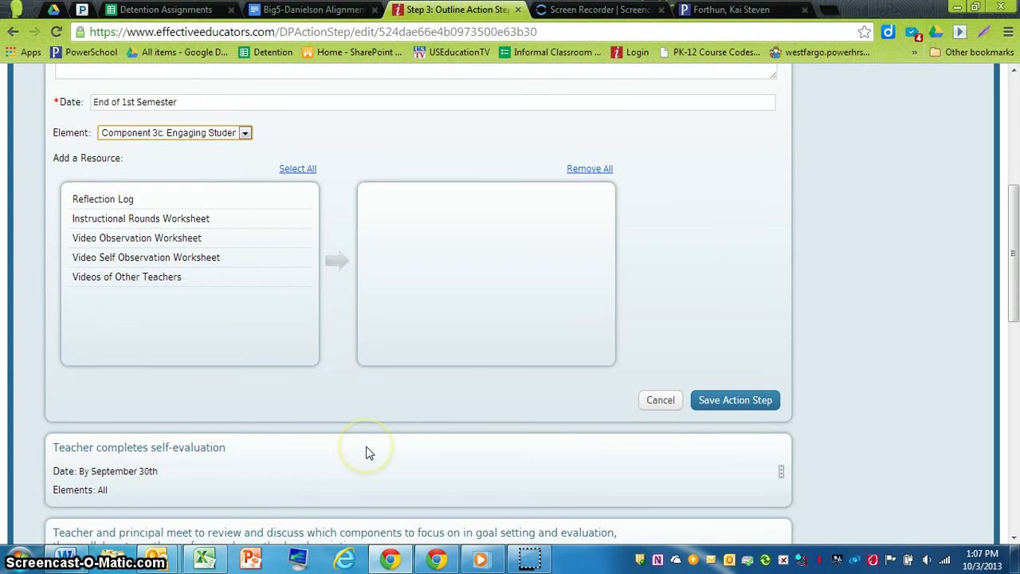
pyautogui.click(739, 405)
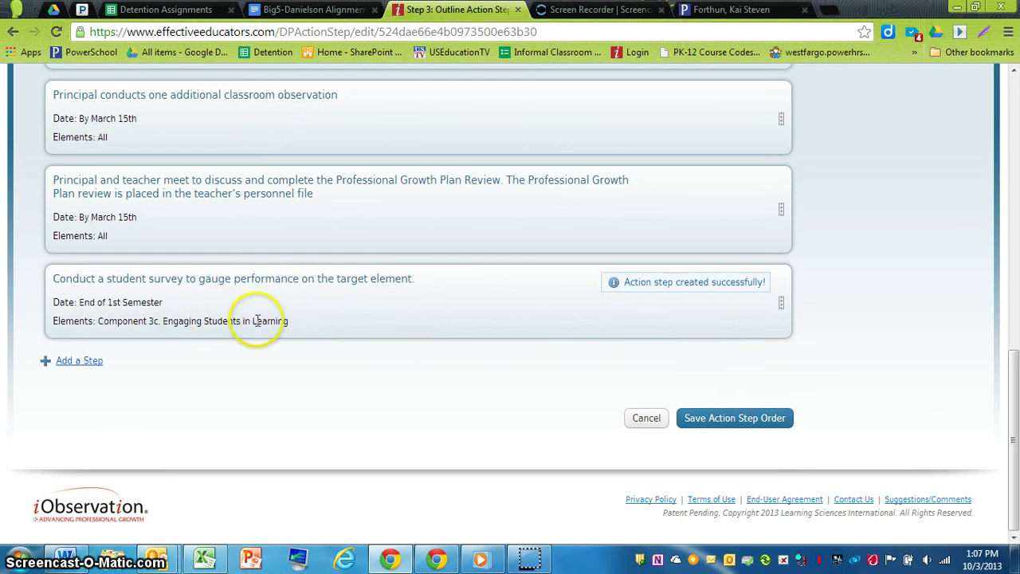
# - Move the student survey step directly above "Principal conducts one additional classroom observation" and save the action step order
pyautogui.scroll(1, 257, 321)
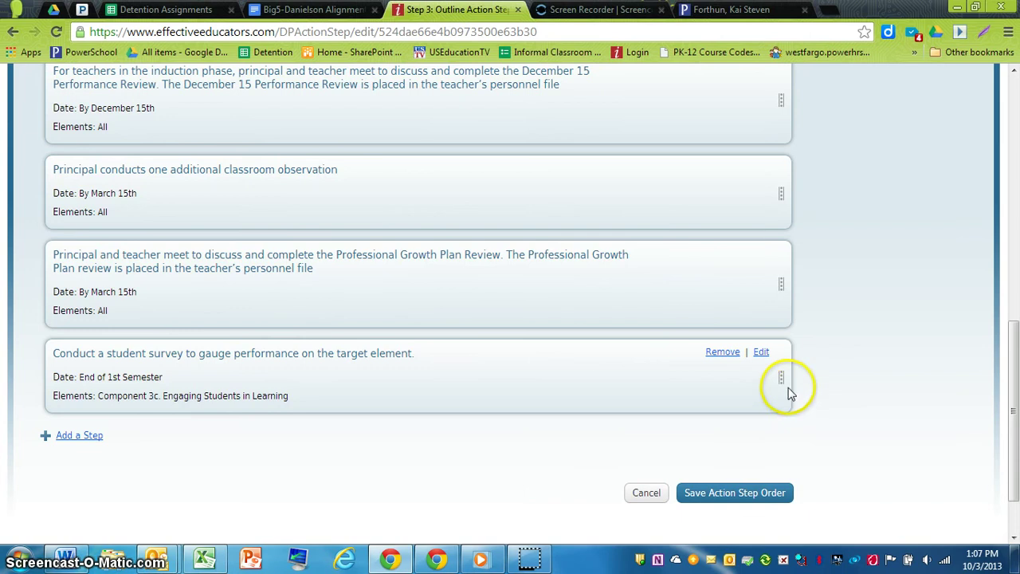
pyautogui.moveTo(782, 379); pyautogui.dragTo(781, 199)
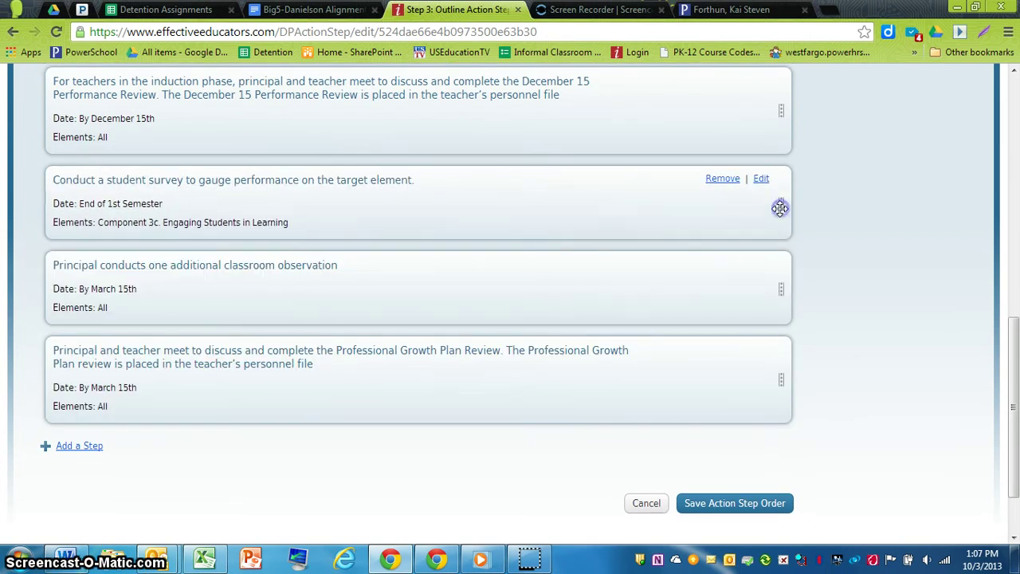
pyautogui.scroll(2, 845, 325)
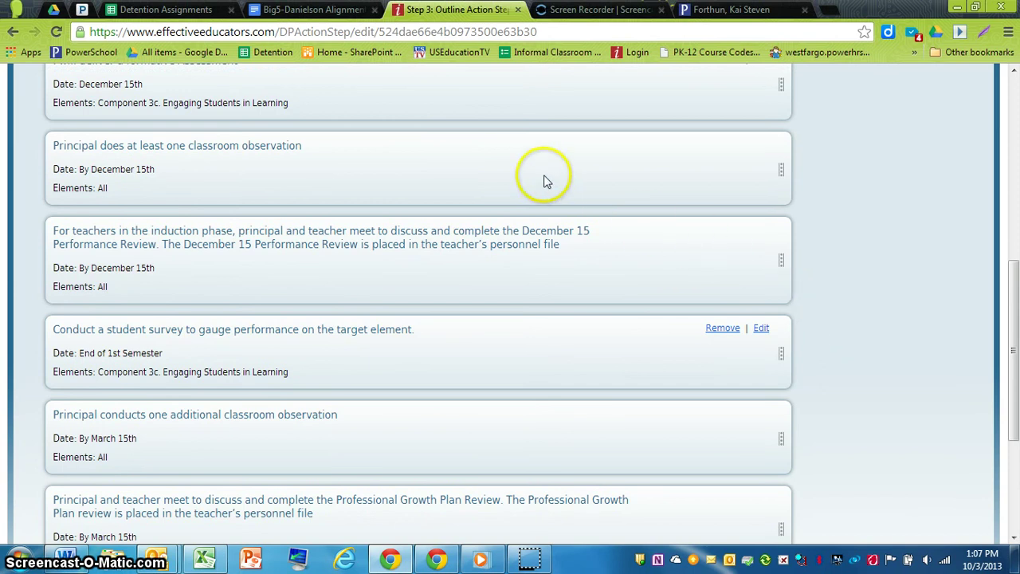
pyautogui.click(473, 271)
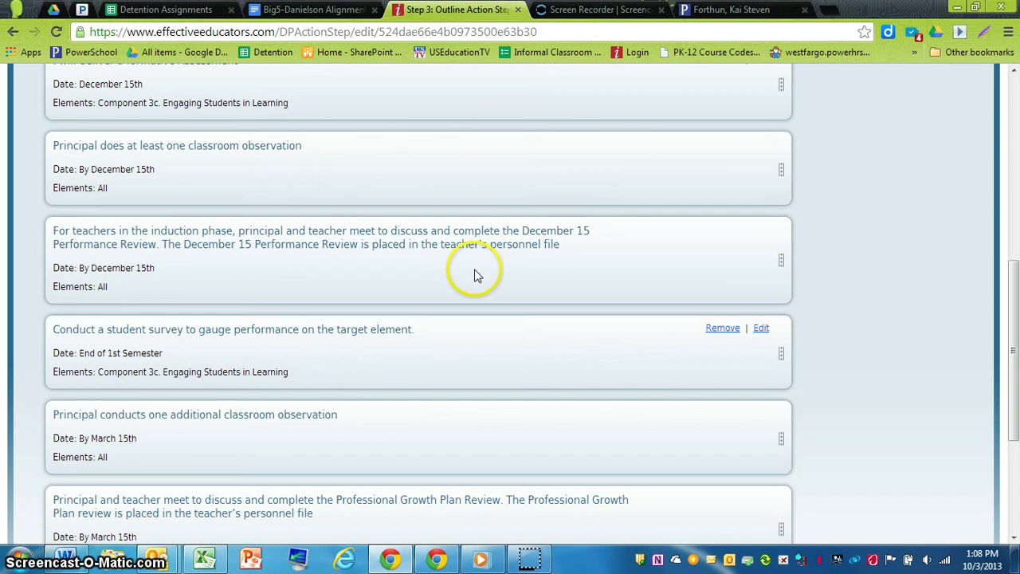
pyautogui.scroll(-1, 474, 276)
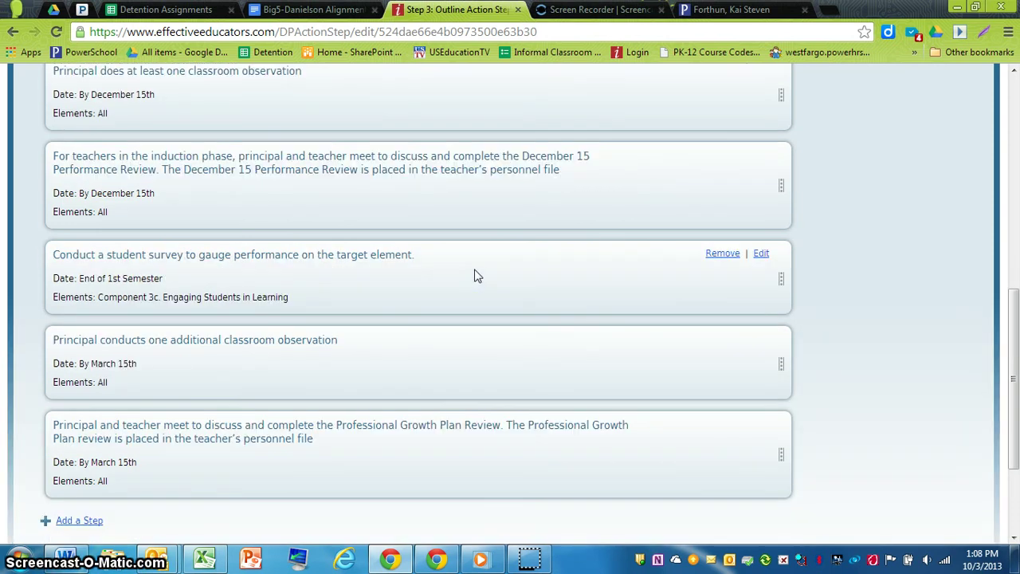
pyautogui.click(472, 276)
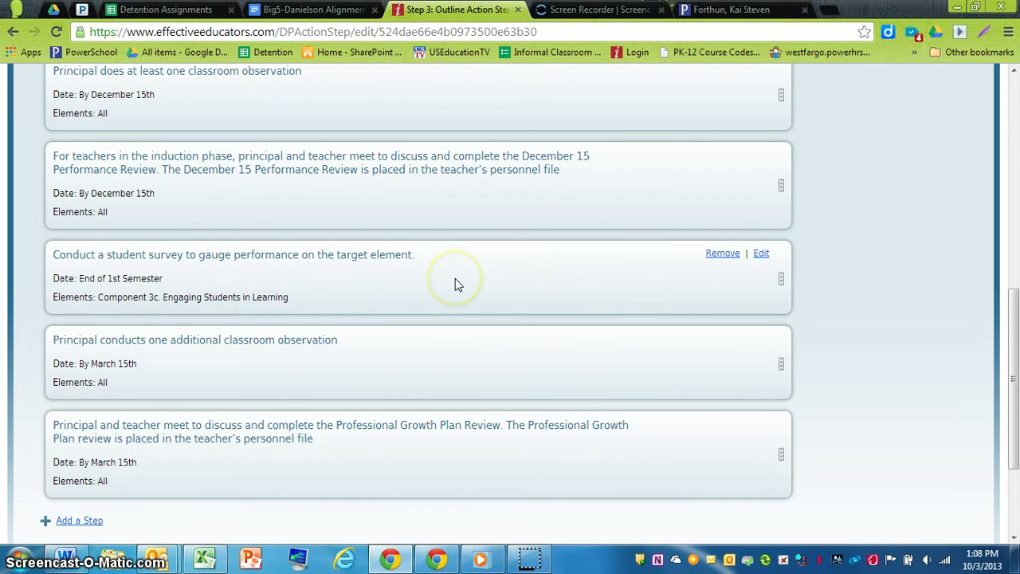
pyautogui.click(455, 279)
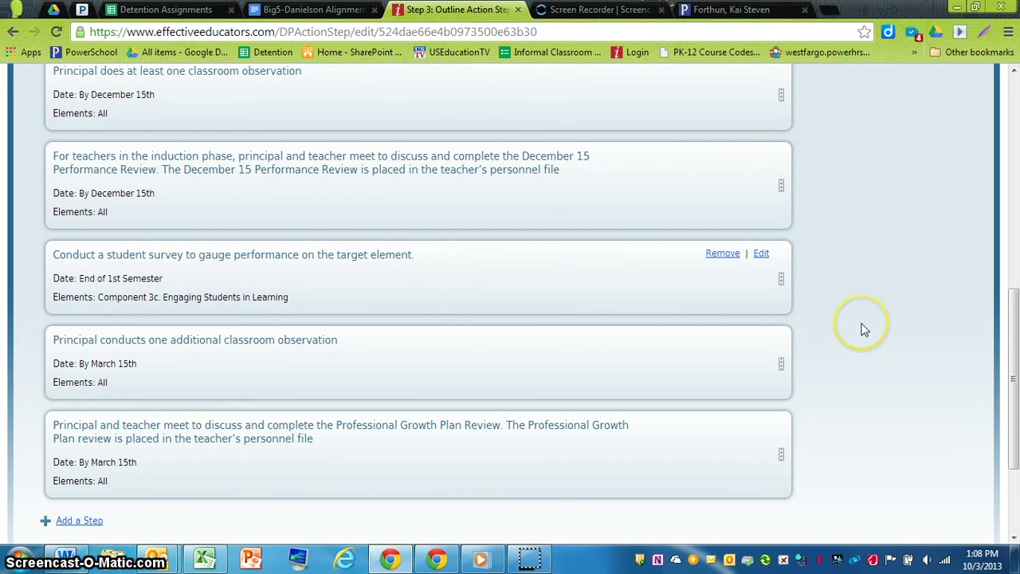
pyautogui.scroll(-1, 865, 329)
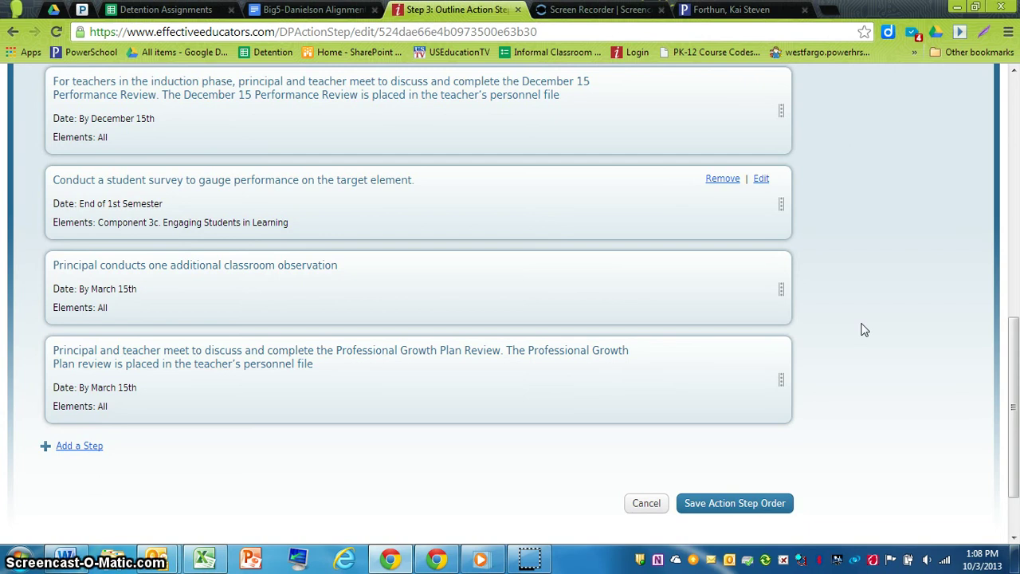
pyautogui.click(759, 504)
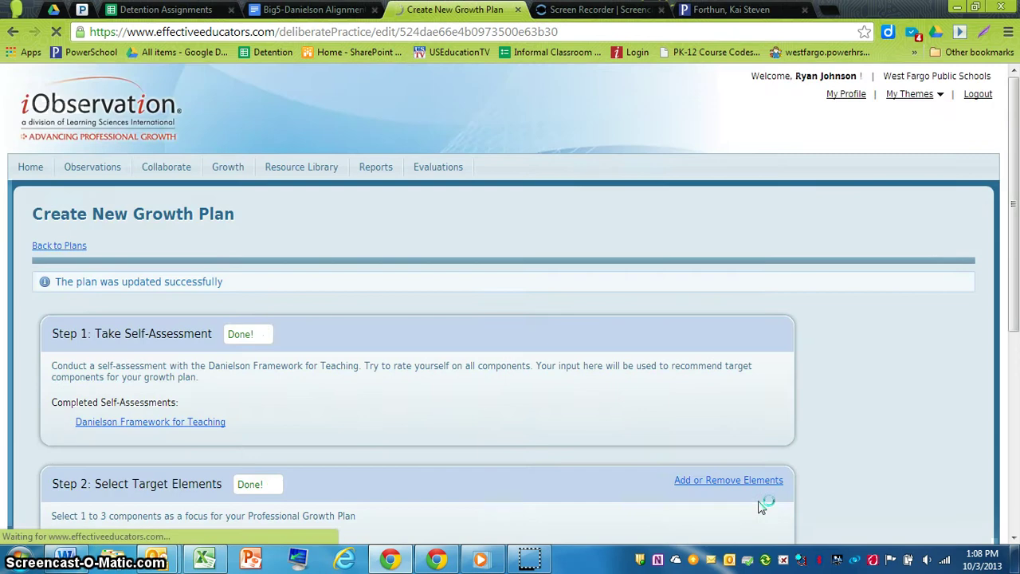
# - Submit the growth plan for approval and check its status in the plans list
pyautogui.scroll(-2, 662, 391)
pyautogui.scroll(-2, 402, 382)
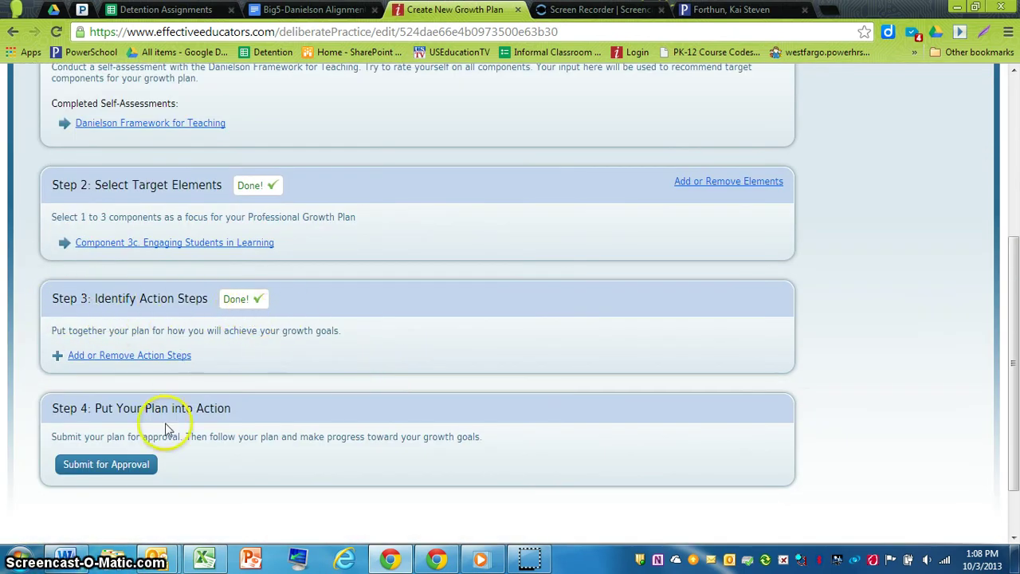
pyautogui.click(137, 469)
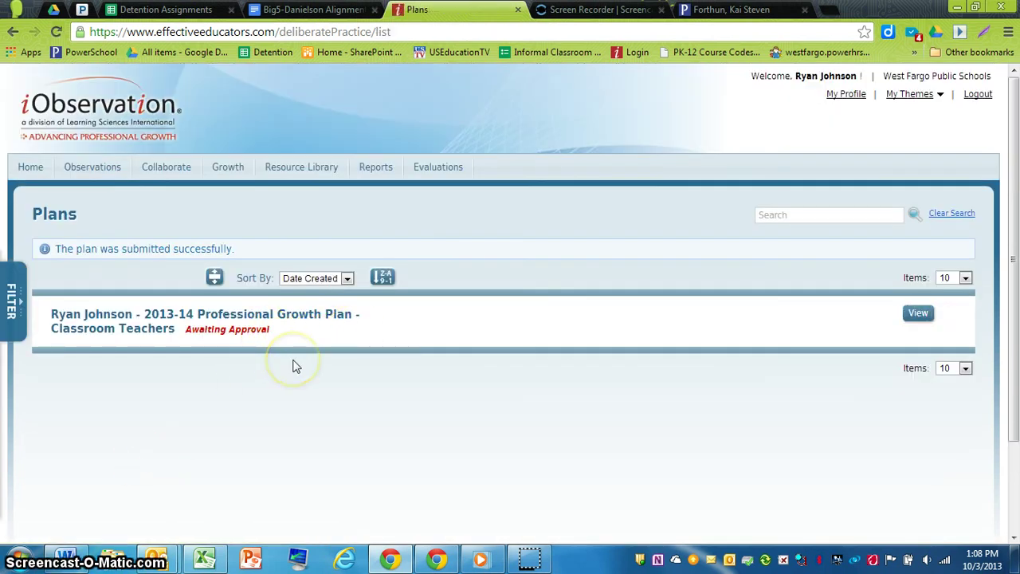
pyautogui.moveTo(186, 329); pyautogui.dragTo(248, 332)
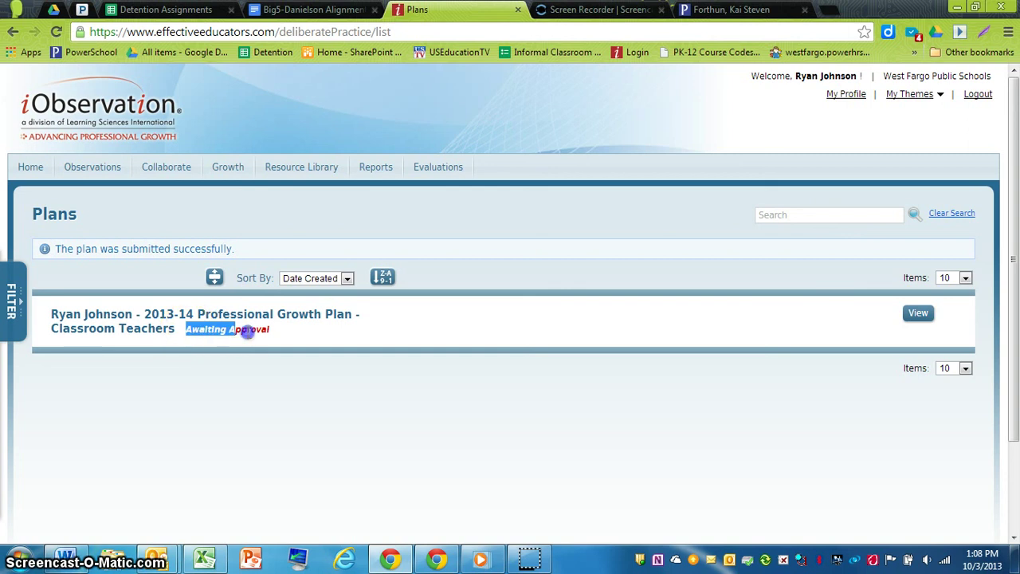
pyautogui.click(292, 407)
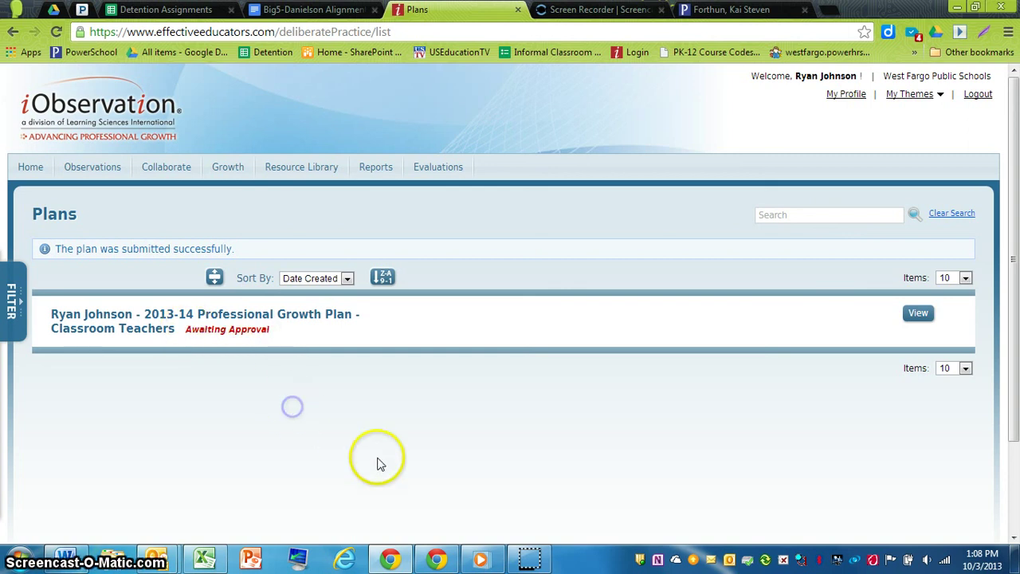
# - Switch to the other Chrome window with the reviewer's account, reload the growth plans list, and open the submitted 2013-14 Professional Growth Plan for review
pyautogui.click(438, 557)
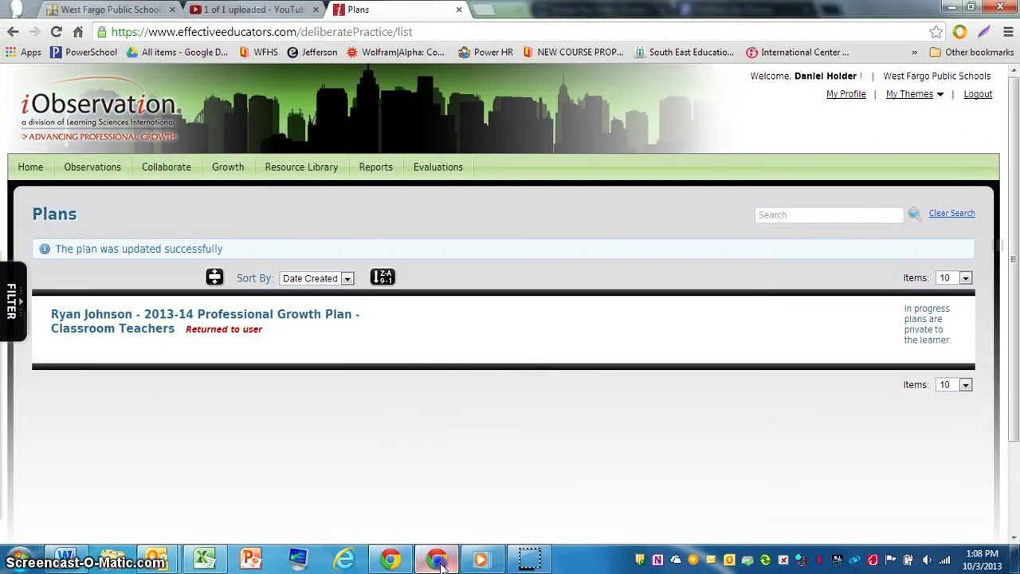
pyautogui.moveTo(228, 169)
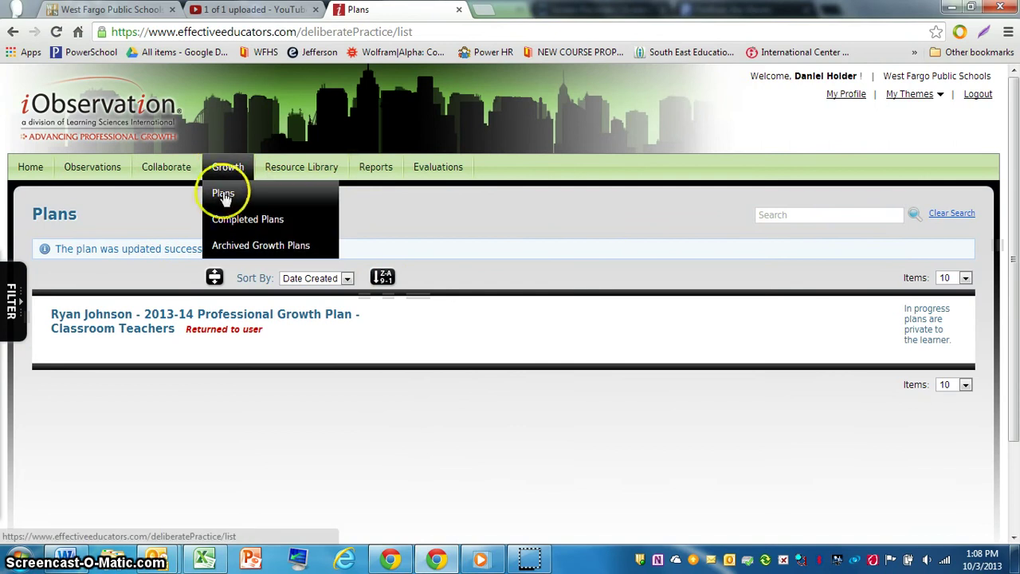
pyautogui.click(223, 195)
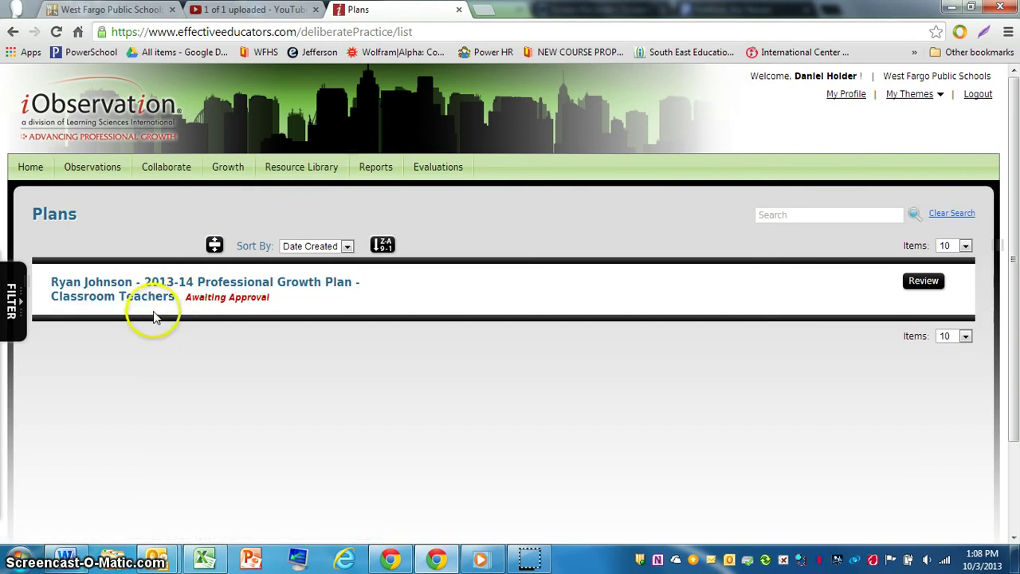
pyautogui.click(325, 287)
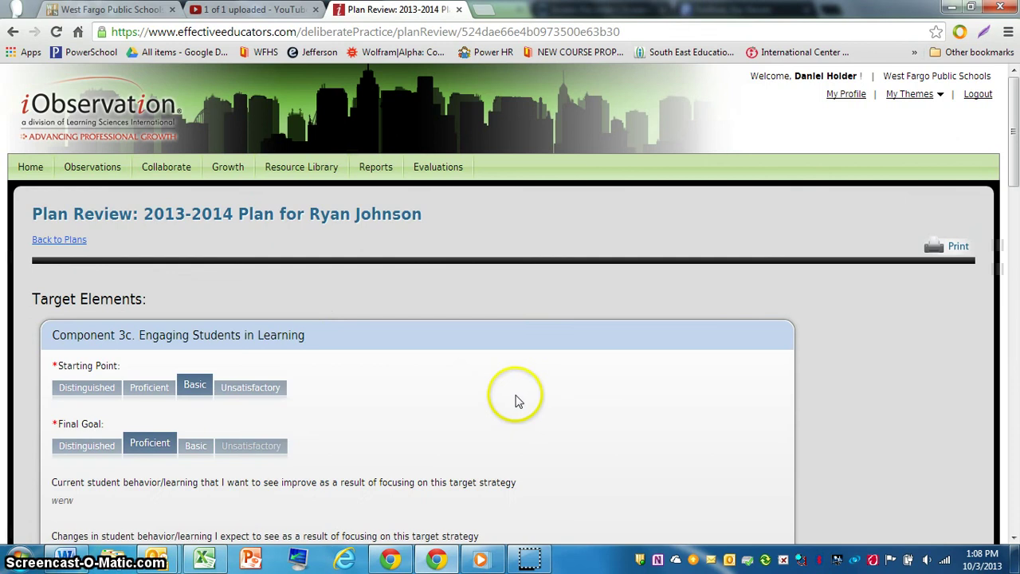
# - Review the Component 3c target element's starting point, final goal and teacher responses, down to its reviewer comments field
pyautogui.scroll(-1, 518, 401)
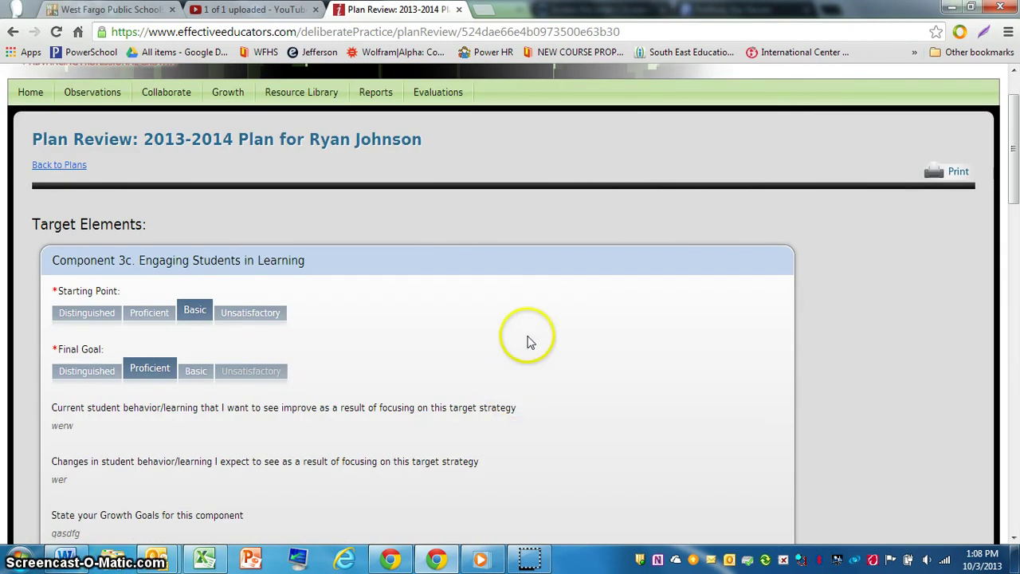
pyautogui.scroll(-1, 528, 342)
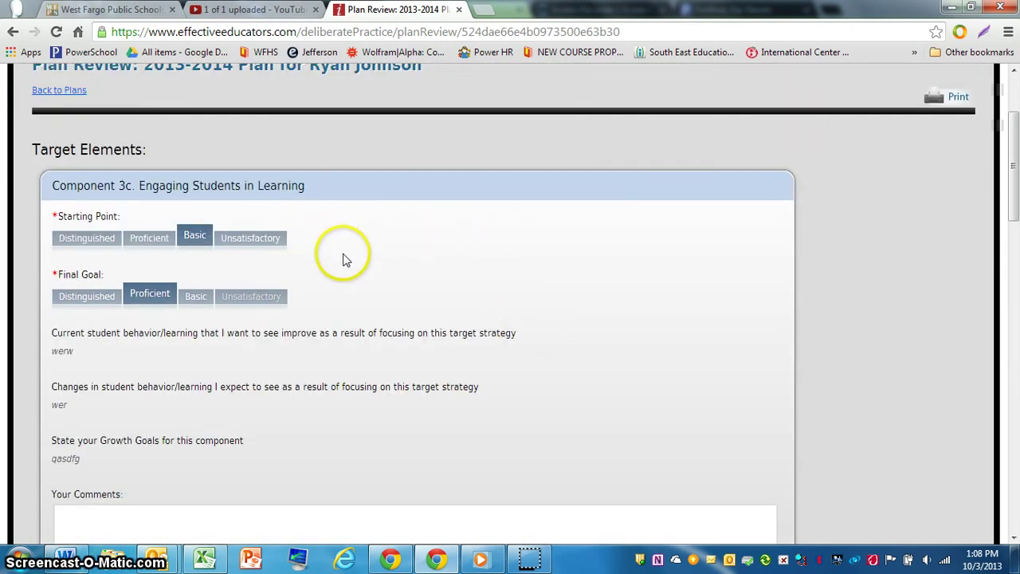
pyautogui.scroll(-1, 345, 262)
pyautogui.moveTo(51, 277); pyautogui.dragTo(75, 277)
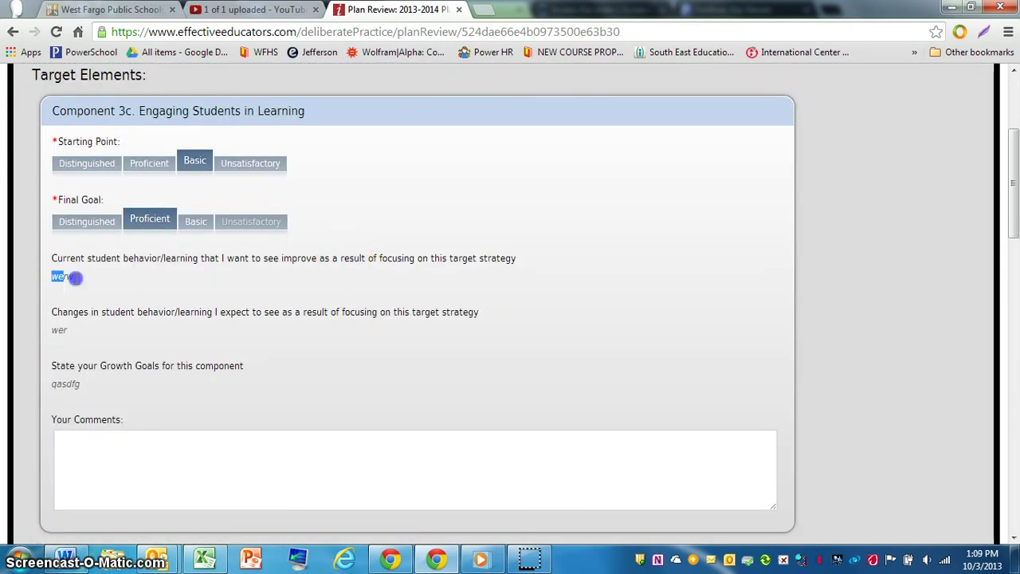
pyautogui.scroll(-1, 244, 337)
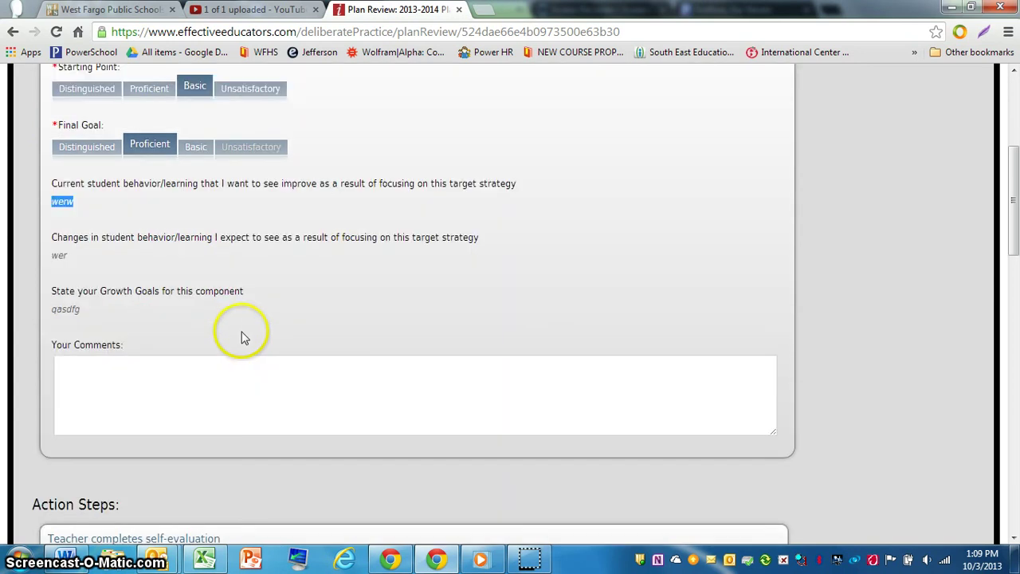
pyautogui.click(225, 373)
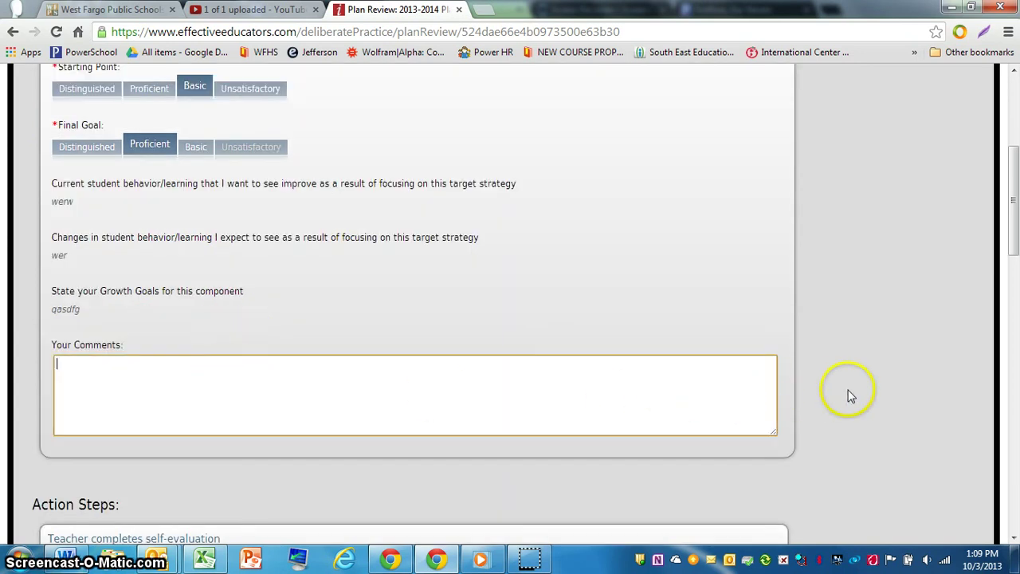
# - Review the plan's action steps, including the formative assessment and student survey steps, down to the action step comments field
pyautogui.scroll(-5, 850, 396)
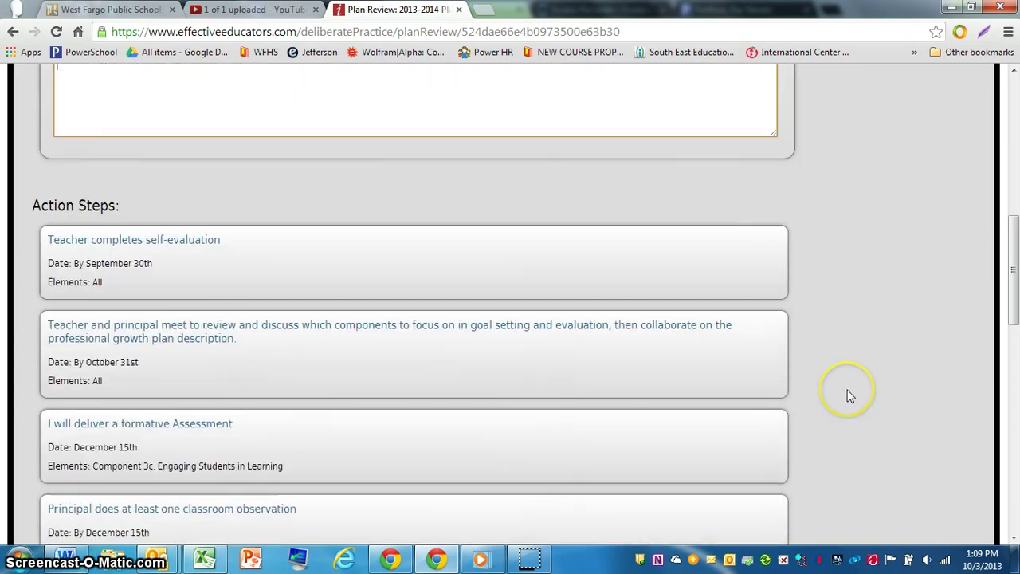
pyautogui.scroll(-3, 850, 397)
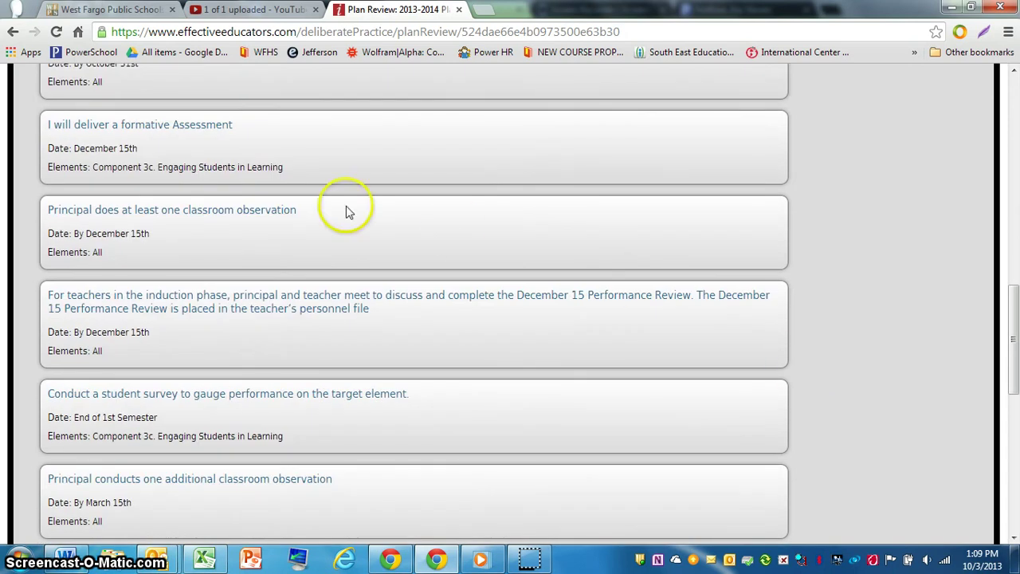
pyautogui.moveTo(48, 125); pyautogui.dragTo(238, 132)
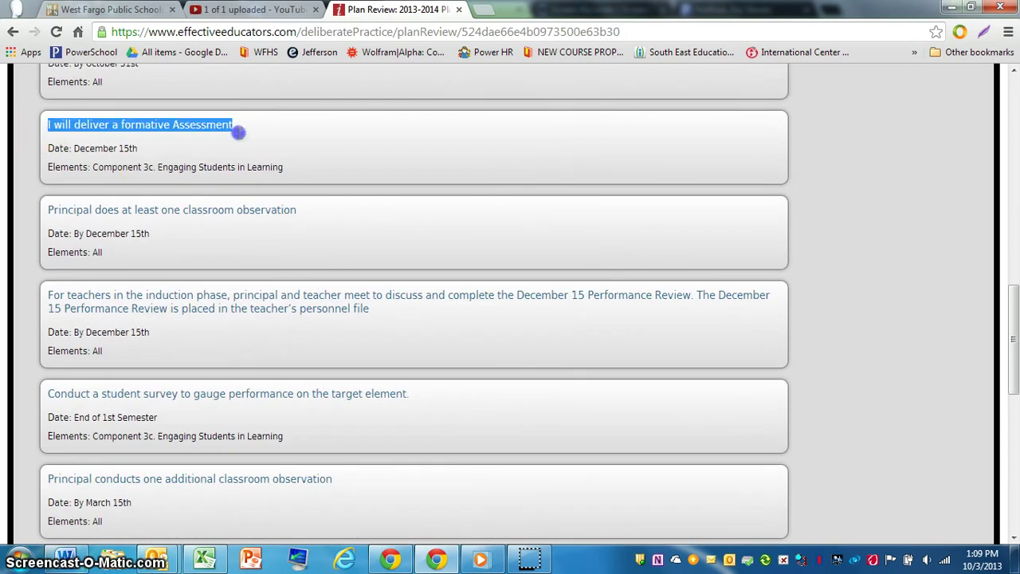
pyautogui.scroll(-2, 522, 253)
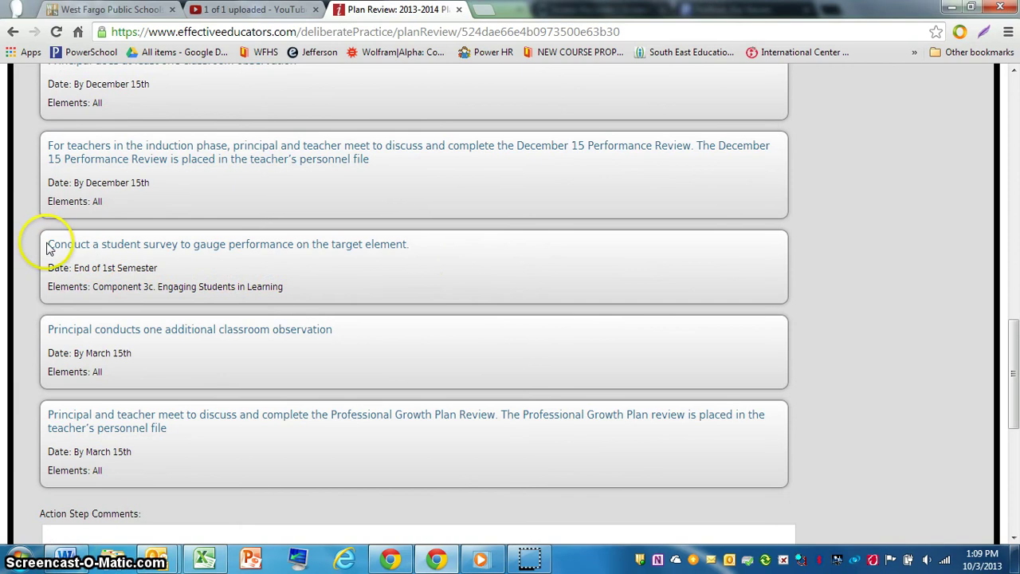
pyautogui.moveTo(48, 248); pyautogui.dragTo(422, 252)
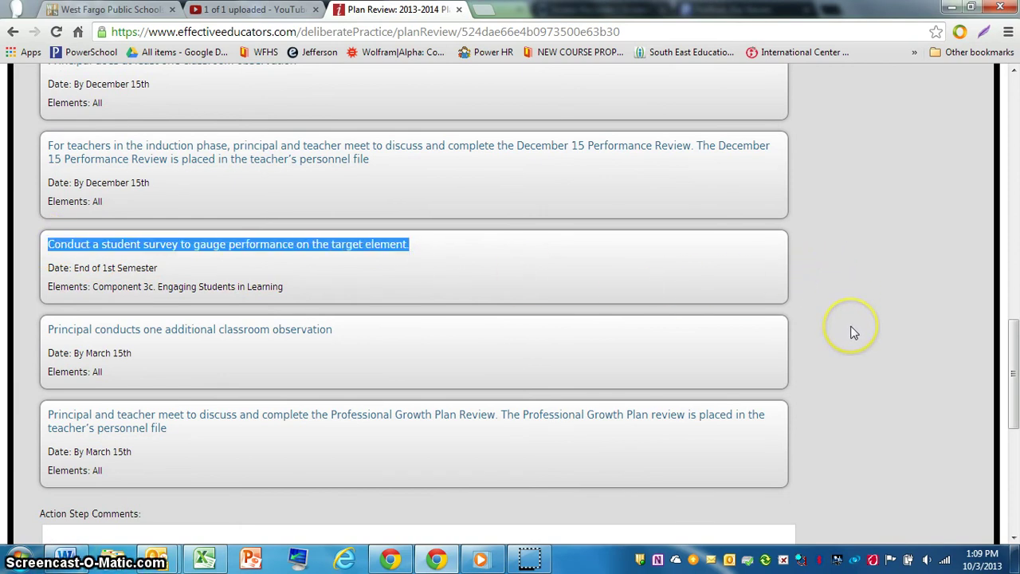
pyautogui.scroll(-2, 851, 331)
pyautogui.click(724, 381)
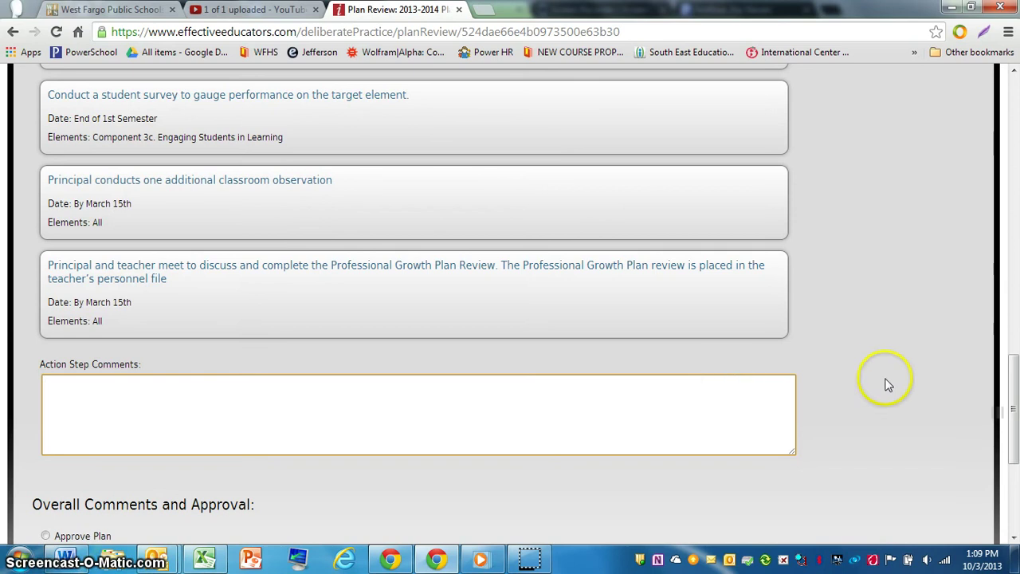
# - Approve the growth plan without overall comments and save the plan review
pyautogui.scroll(-2, 890, 385)
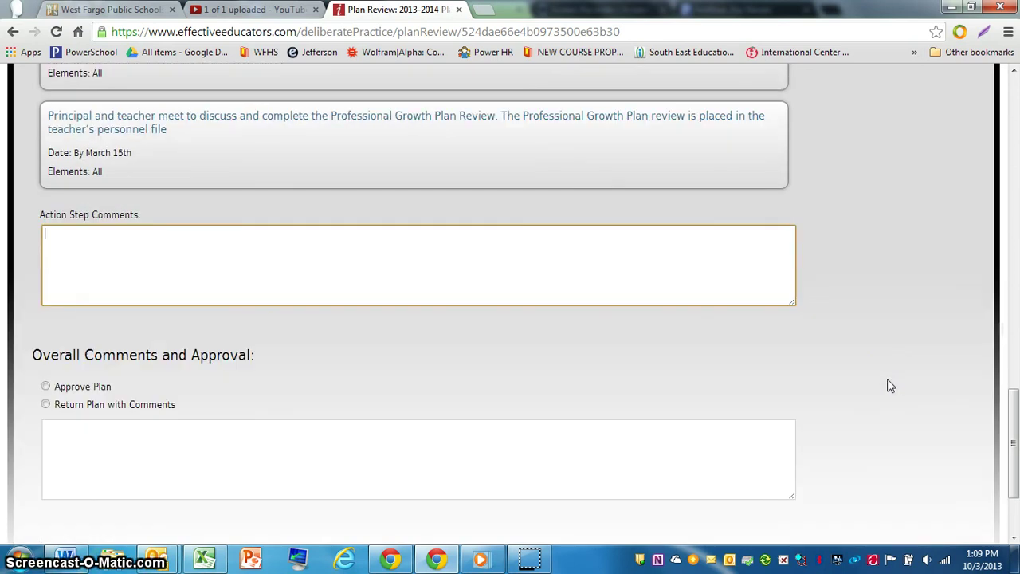
pyautogui.scroll(-1, 902, 375)
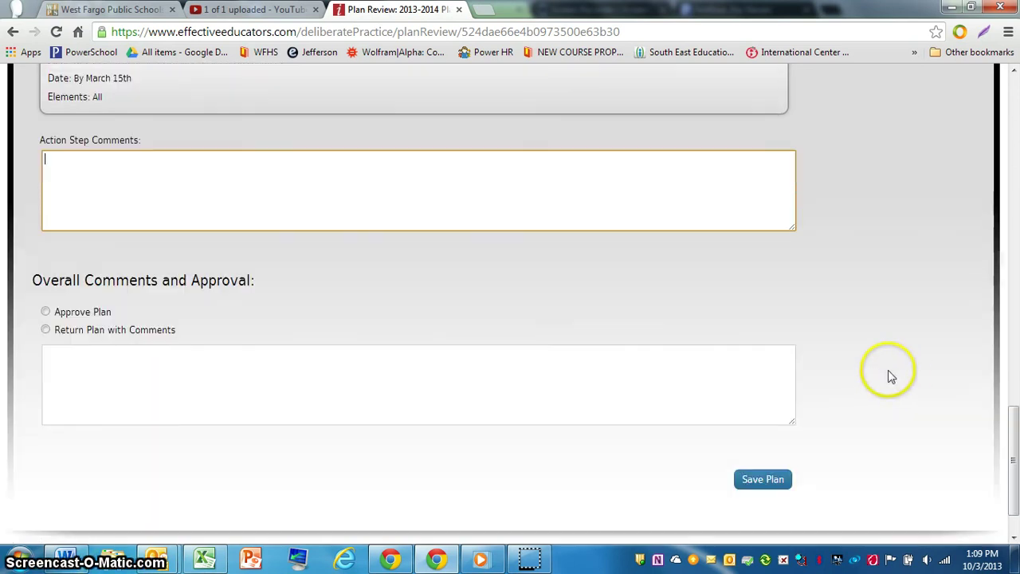
pyautogui.click(63, 355)
pyautogui.click(70, 358)
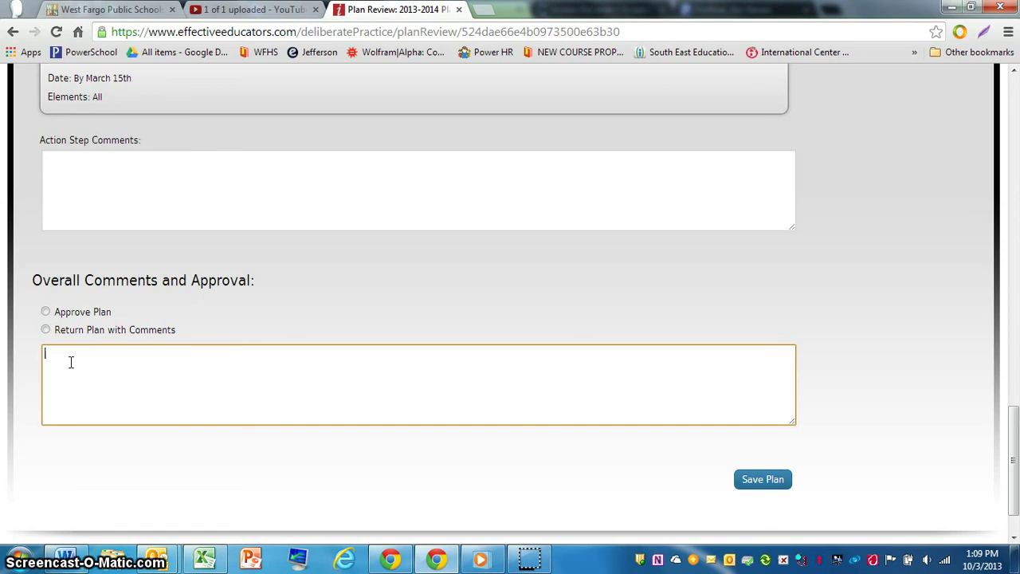
pyautogui.click(46, 312)
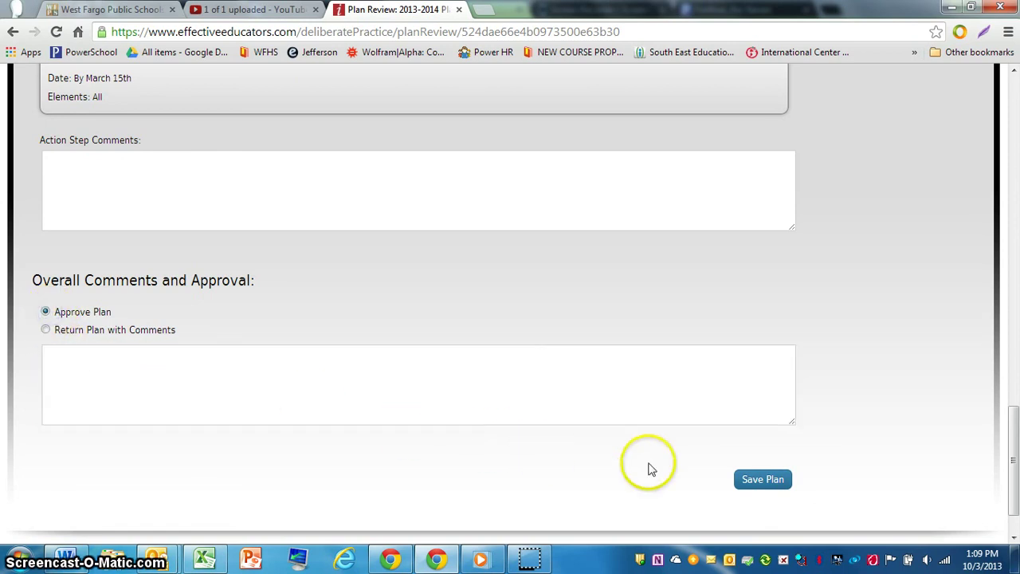
pyautogui.click(760, 481)
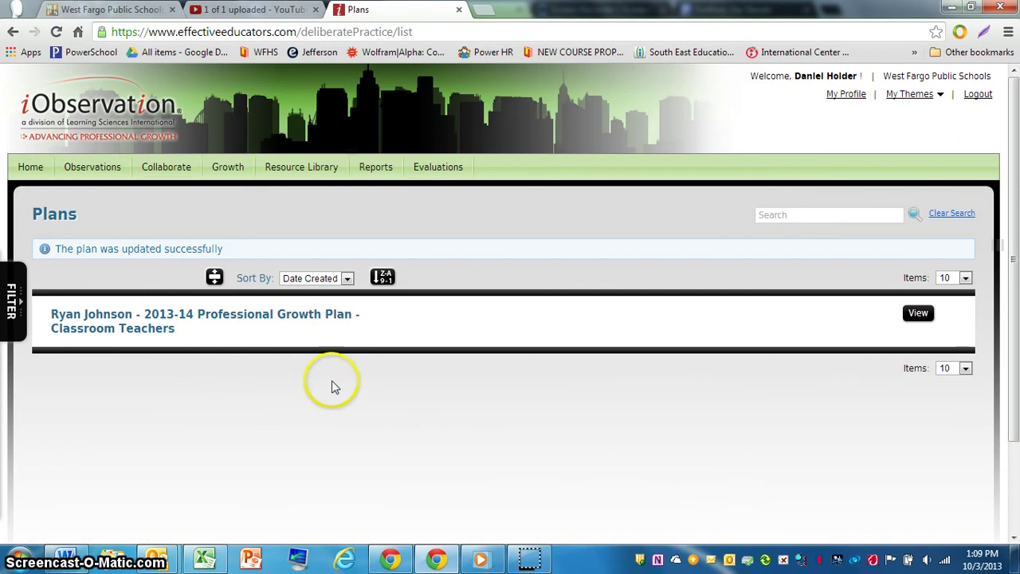
# - Switch to the teacher's Chrome window and open the approved 2013-14 Professional Growth Plan from the growth plans list
pyautogui.click(396, 562)
pyautogui.moveTo(228, 167)
pyautogui.click(227, 194)
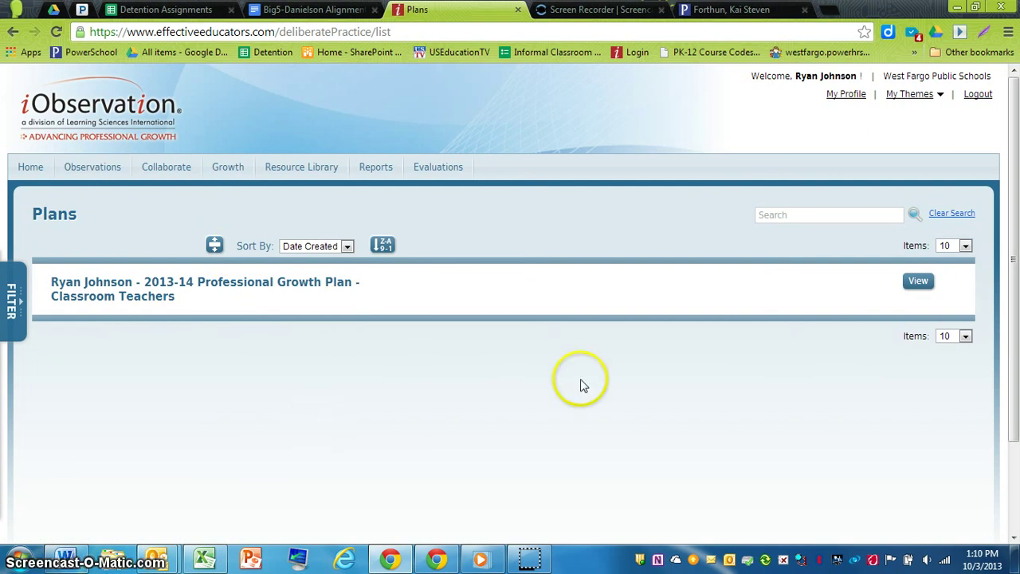
pyautogui.click(919, 284)
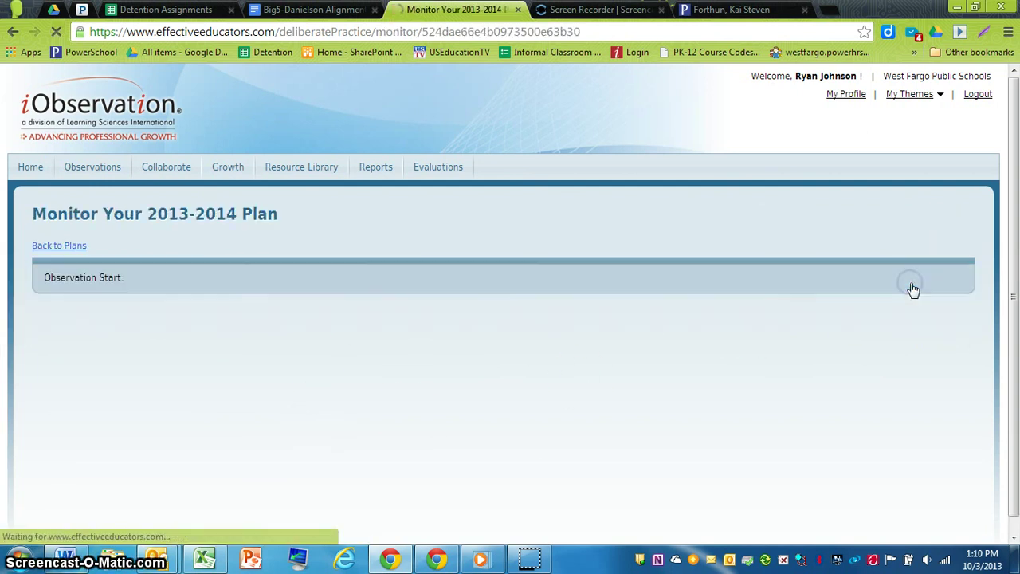
# - Examine the plan's approval details, target elements table, Component 3c progress chart and reflection logs
pyautogui.scroll(-2, 854, 393)
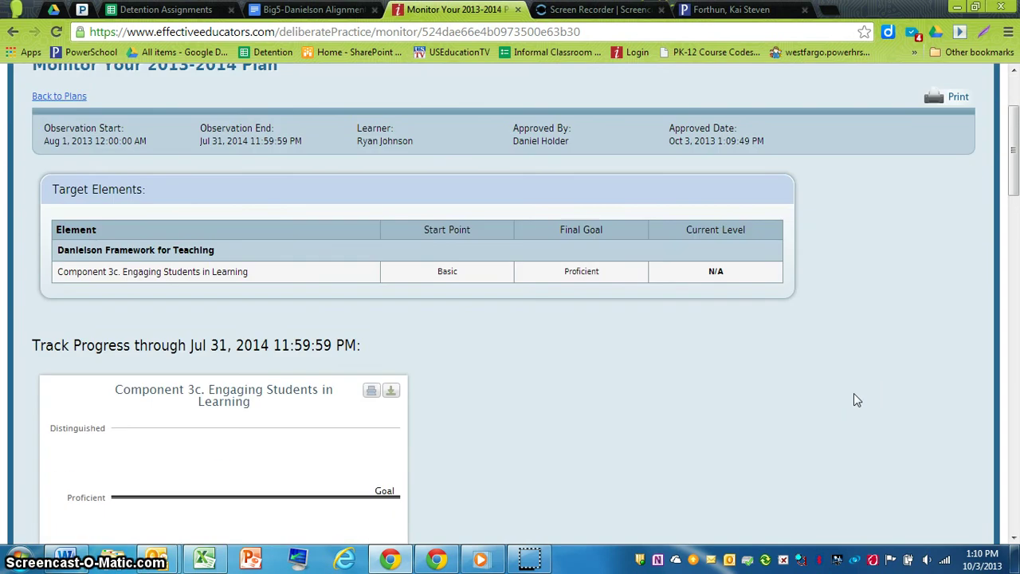
pyautogui.scroll(-2, 854, 400)
pyautogui.scroll(-1, 853, 400)
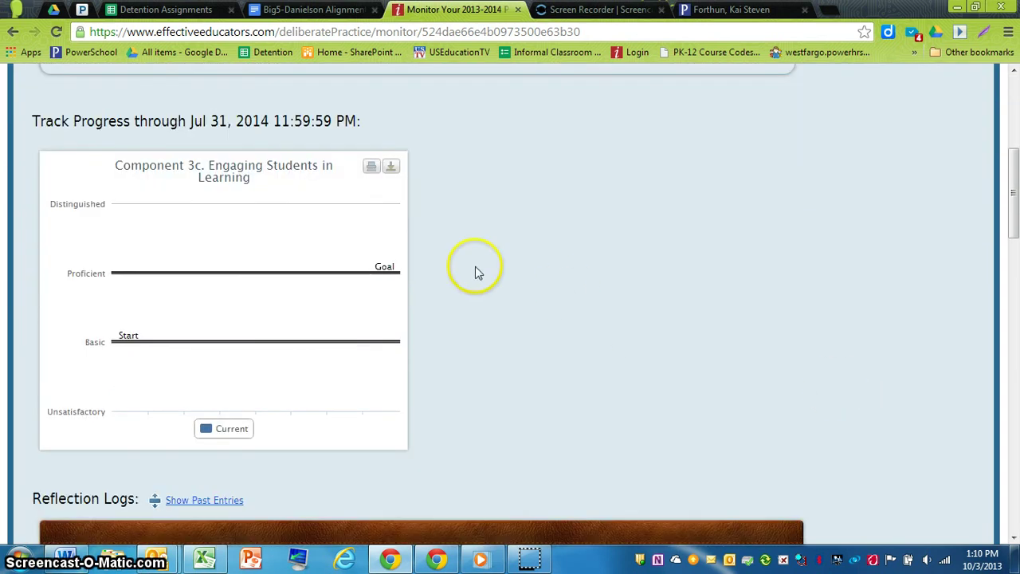
pyautogui.scroll(-1, 480, 332)
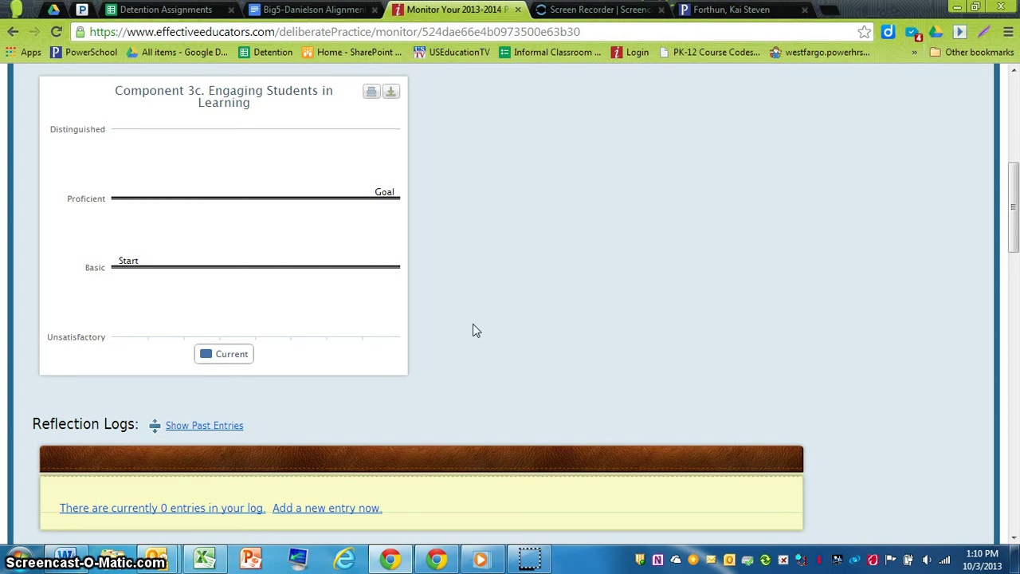
pyautogui.scroll(-3, 473, 325)
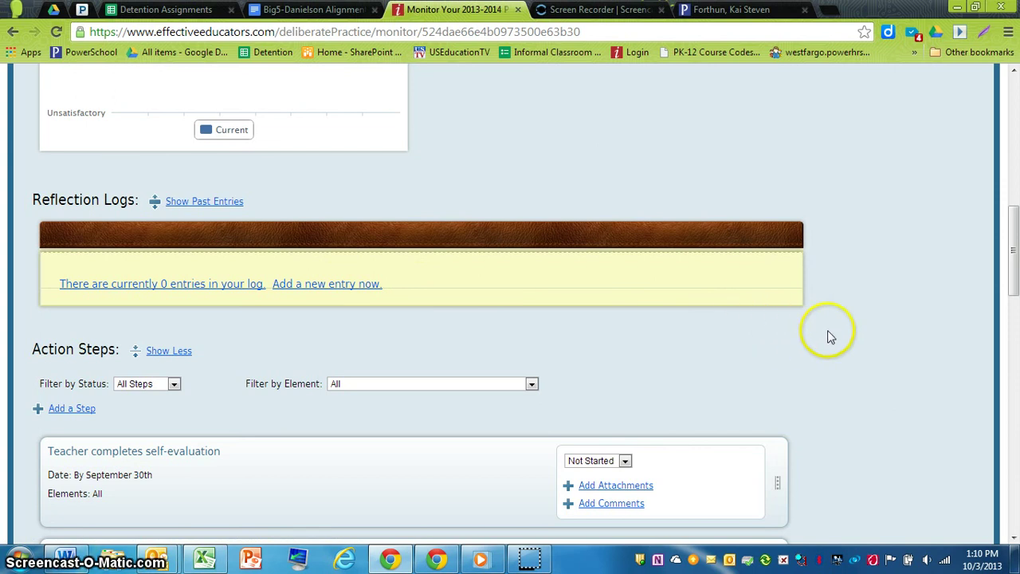
# - Look over the first action steps and check the status options for the October 31st teacher and principal meeting
pyautogui.scroll(-1, 829, 335)
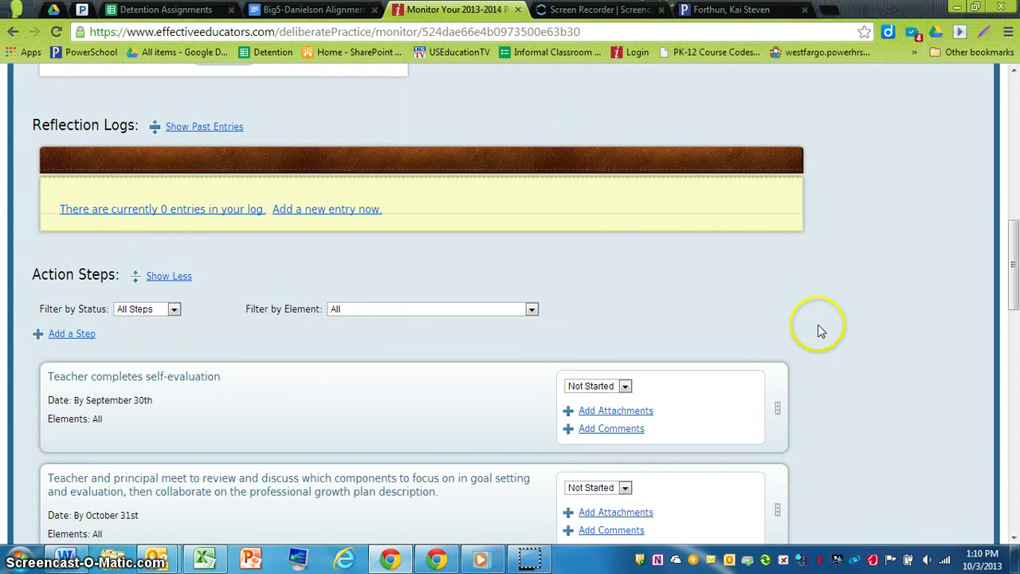
pyautogui.scroll(-1, 819, 330)
pyautogui.scroll(-2, 842, 330)
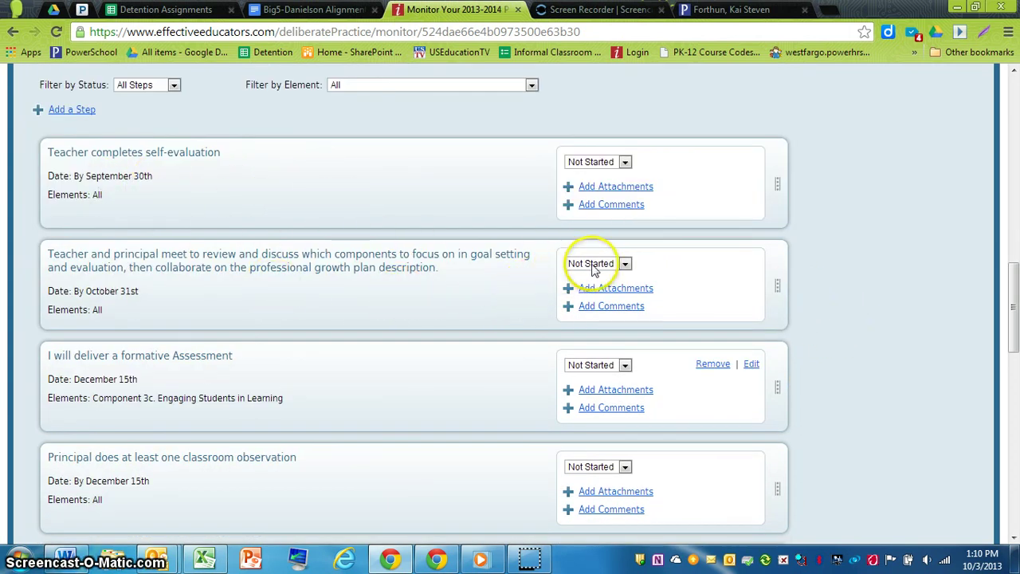
pyautogui.click(625, 264)
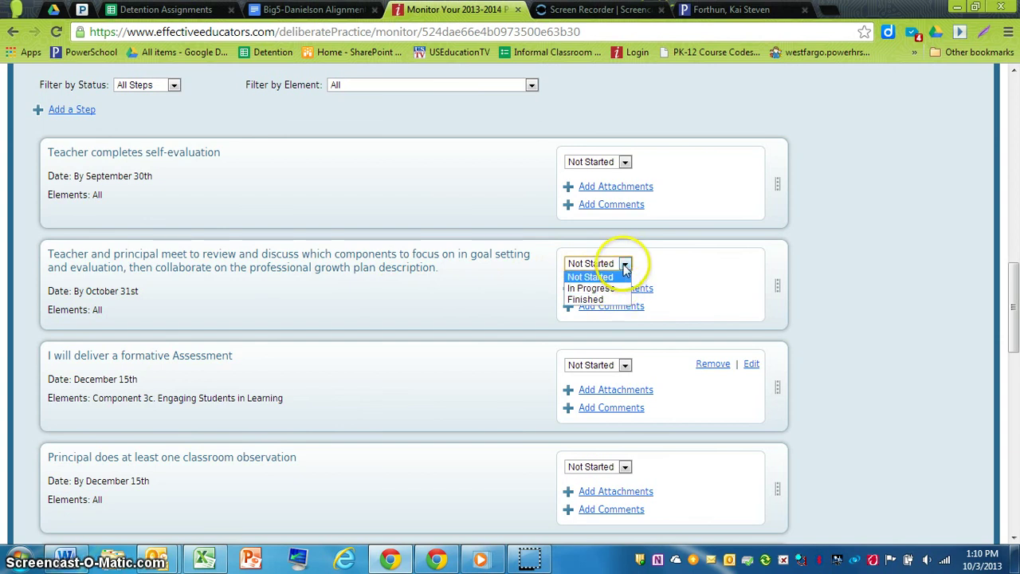
pyautogui.click(625, 264)
pyautogui.click(625, 264)
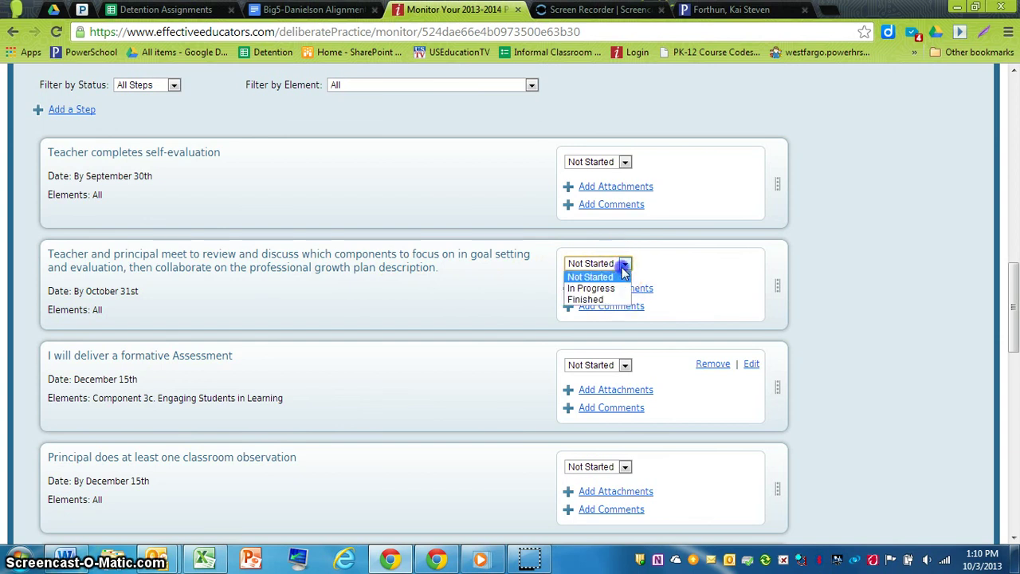
pyautogui.click(472, 313)
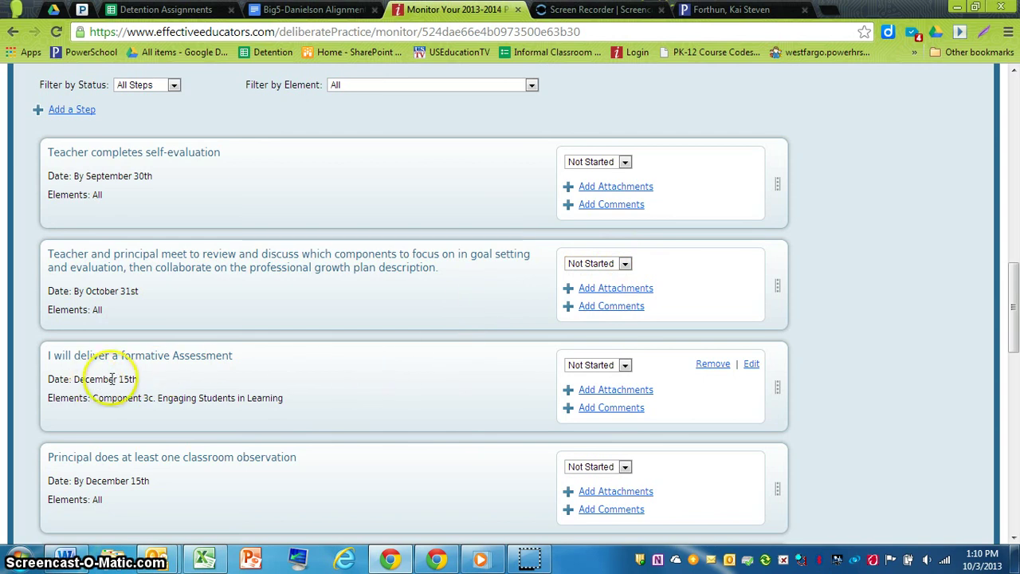
# - Look through the comment links and remaining action steps, down to the element questions and overall comments sections
pyautogui.click(606, 410)
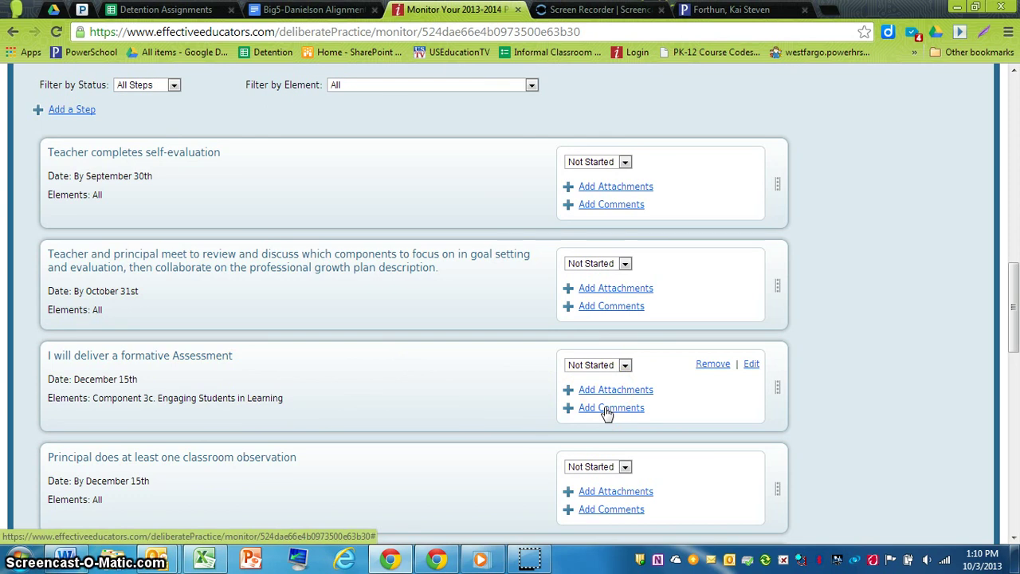
pyautogui.scroll(-3, 881, 406)
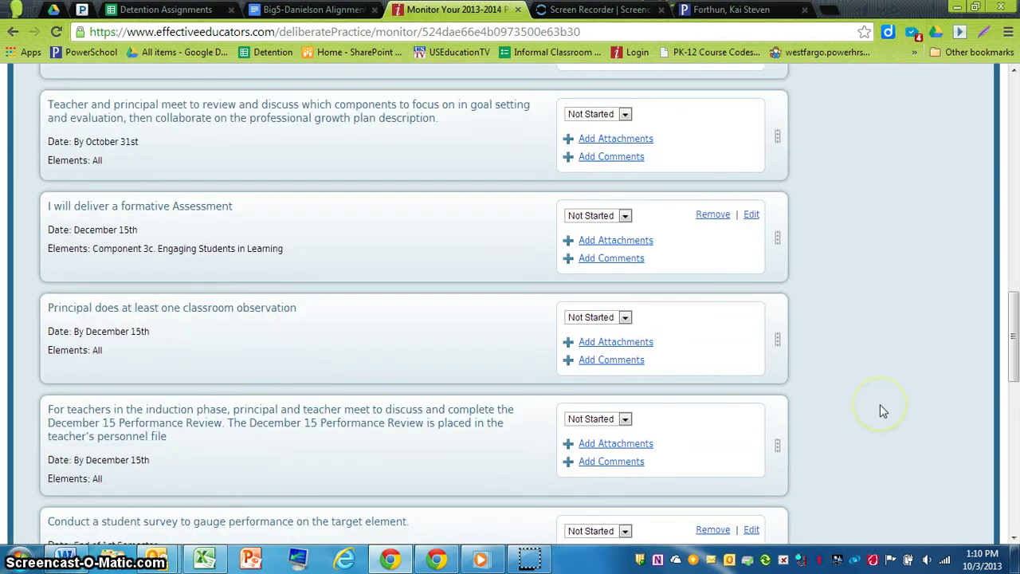
pyautogui.scroll(-2, 881, 406)
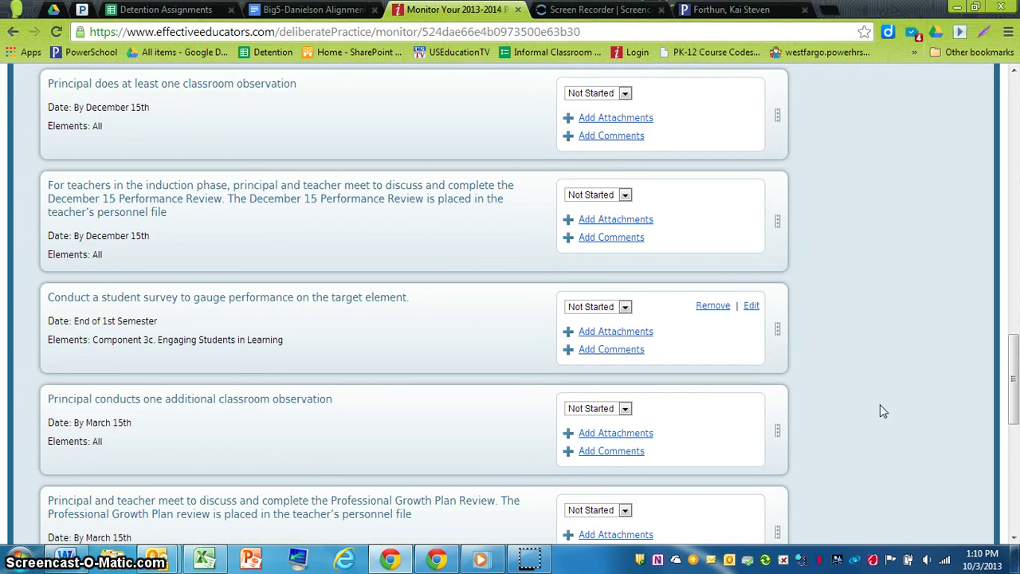
pyautogui.scroll(-2, 880, 412)
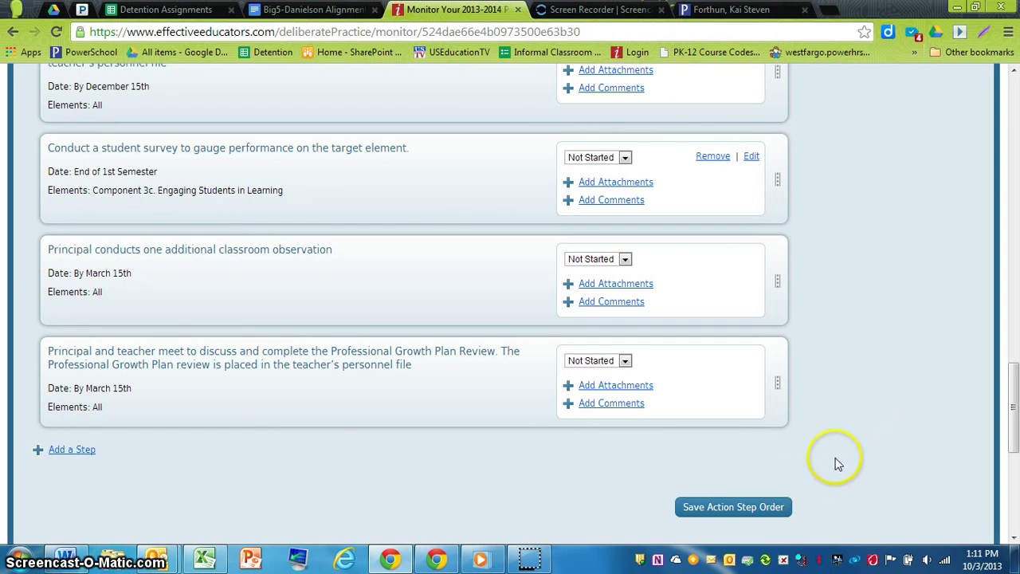
pyautogui.scroll(-2, 836, 464)
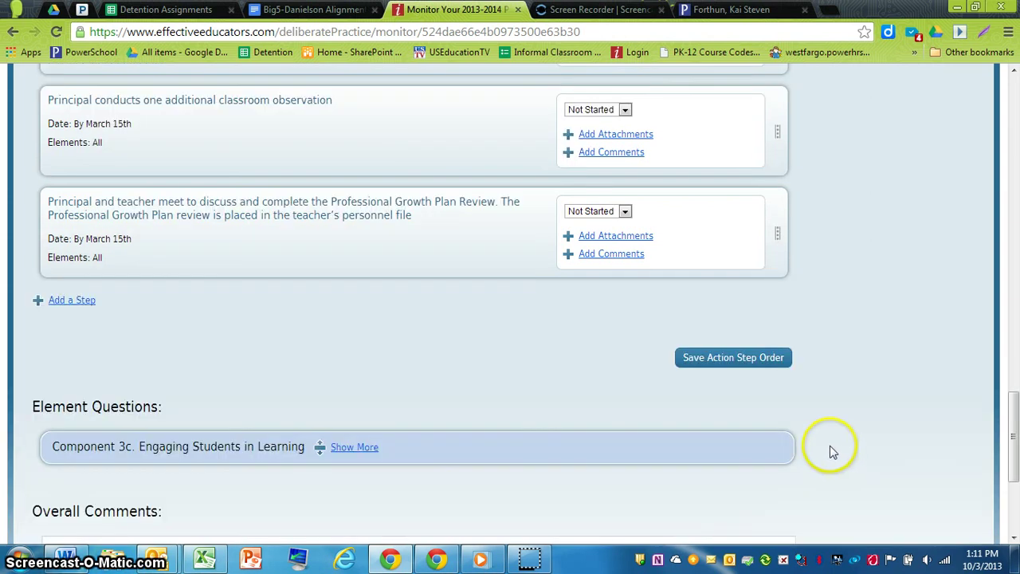
pyautogui.scroll(-2, 833, 452)
pyautogui.scroll(-1, 833, 452)
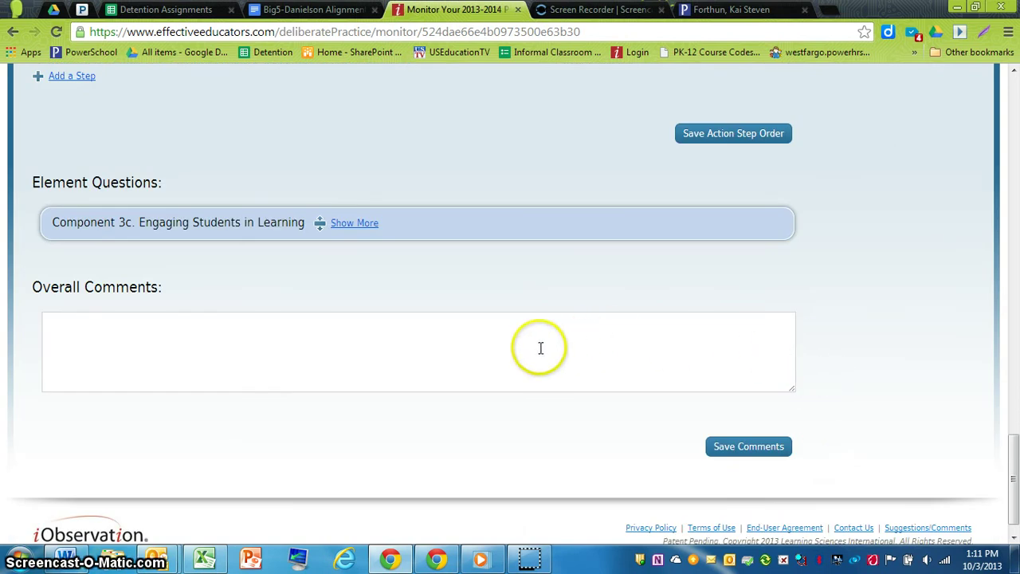
pyautogui.click(528, 560)
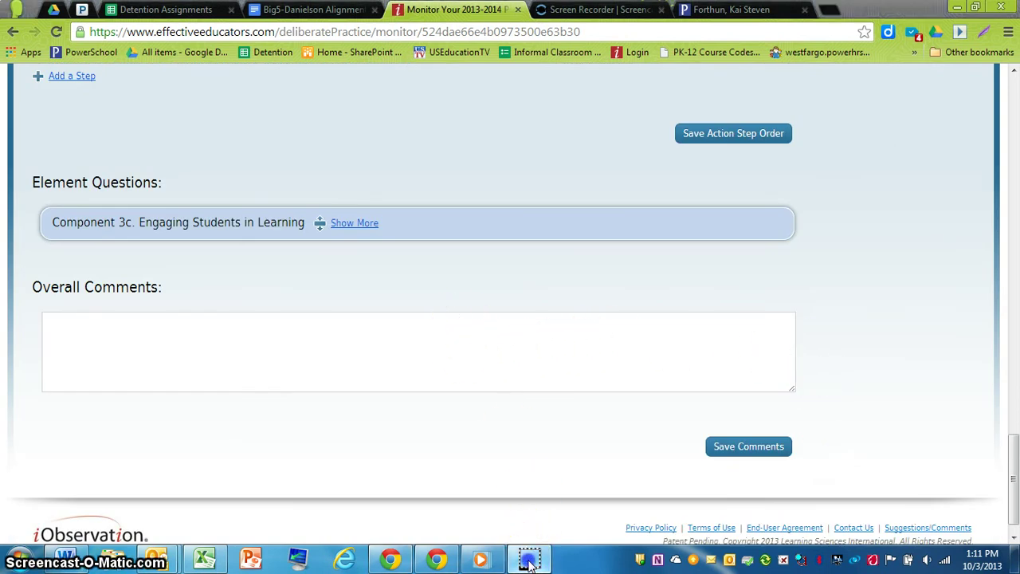